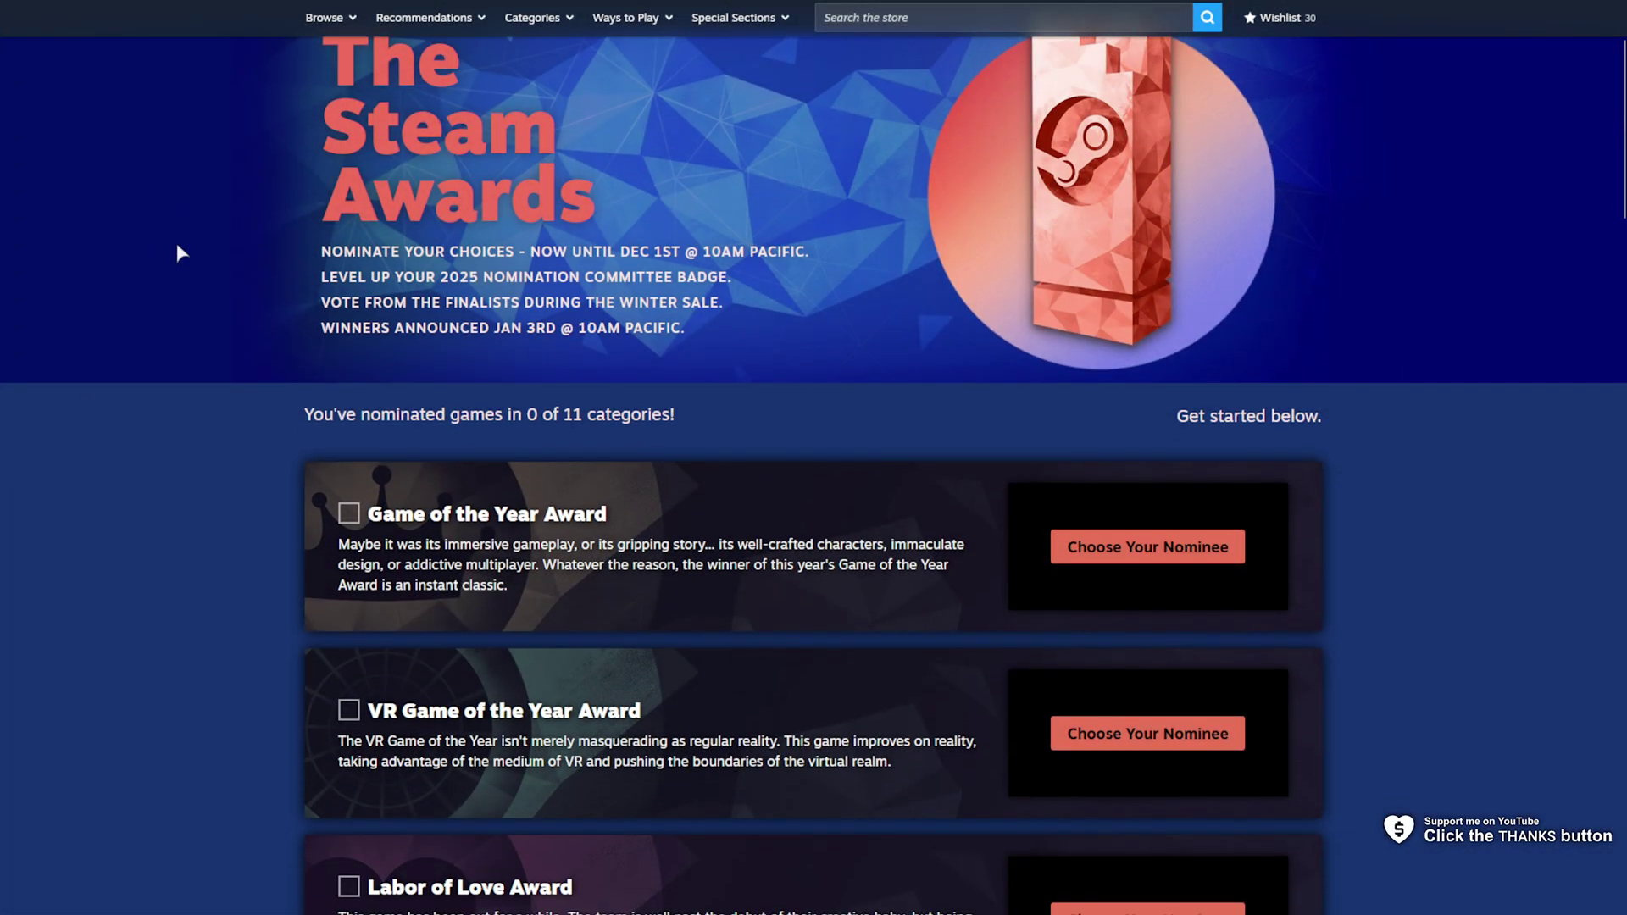
Read the badge XP FAQ answer and the nomination deadline on the awards page
middle_click(191, 227)
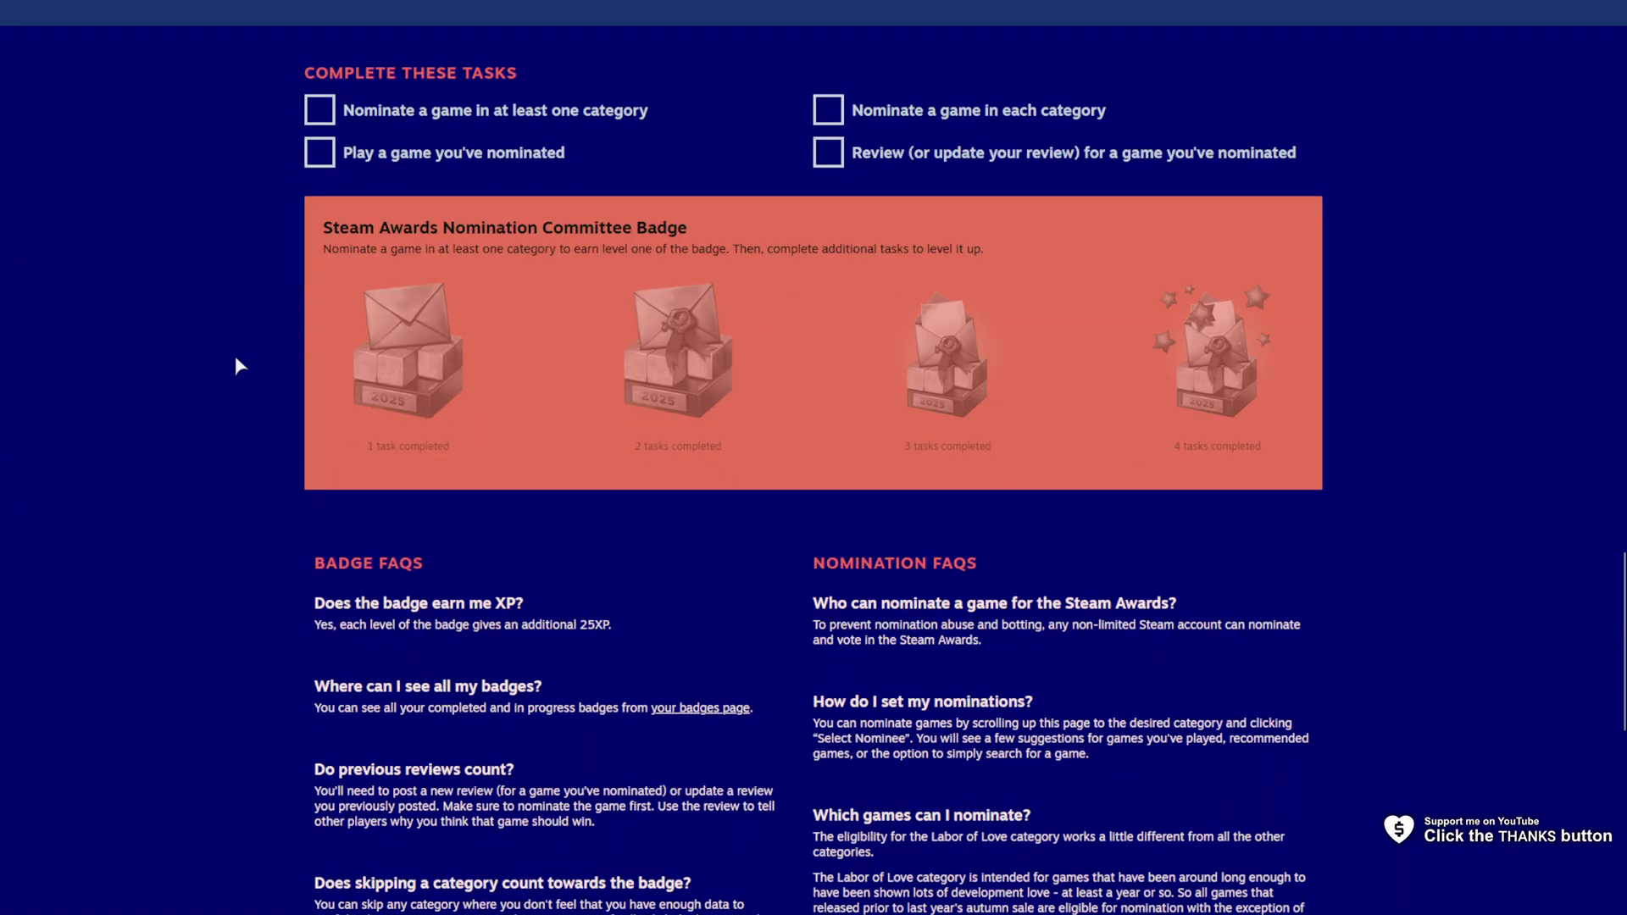
left_click_drag(644, 629, 306, 604)
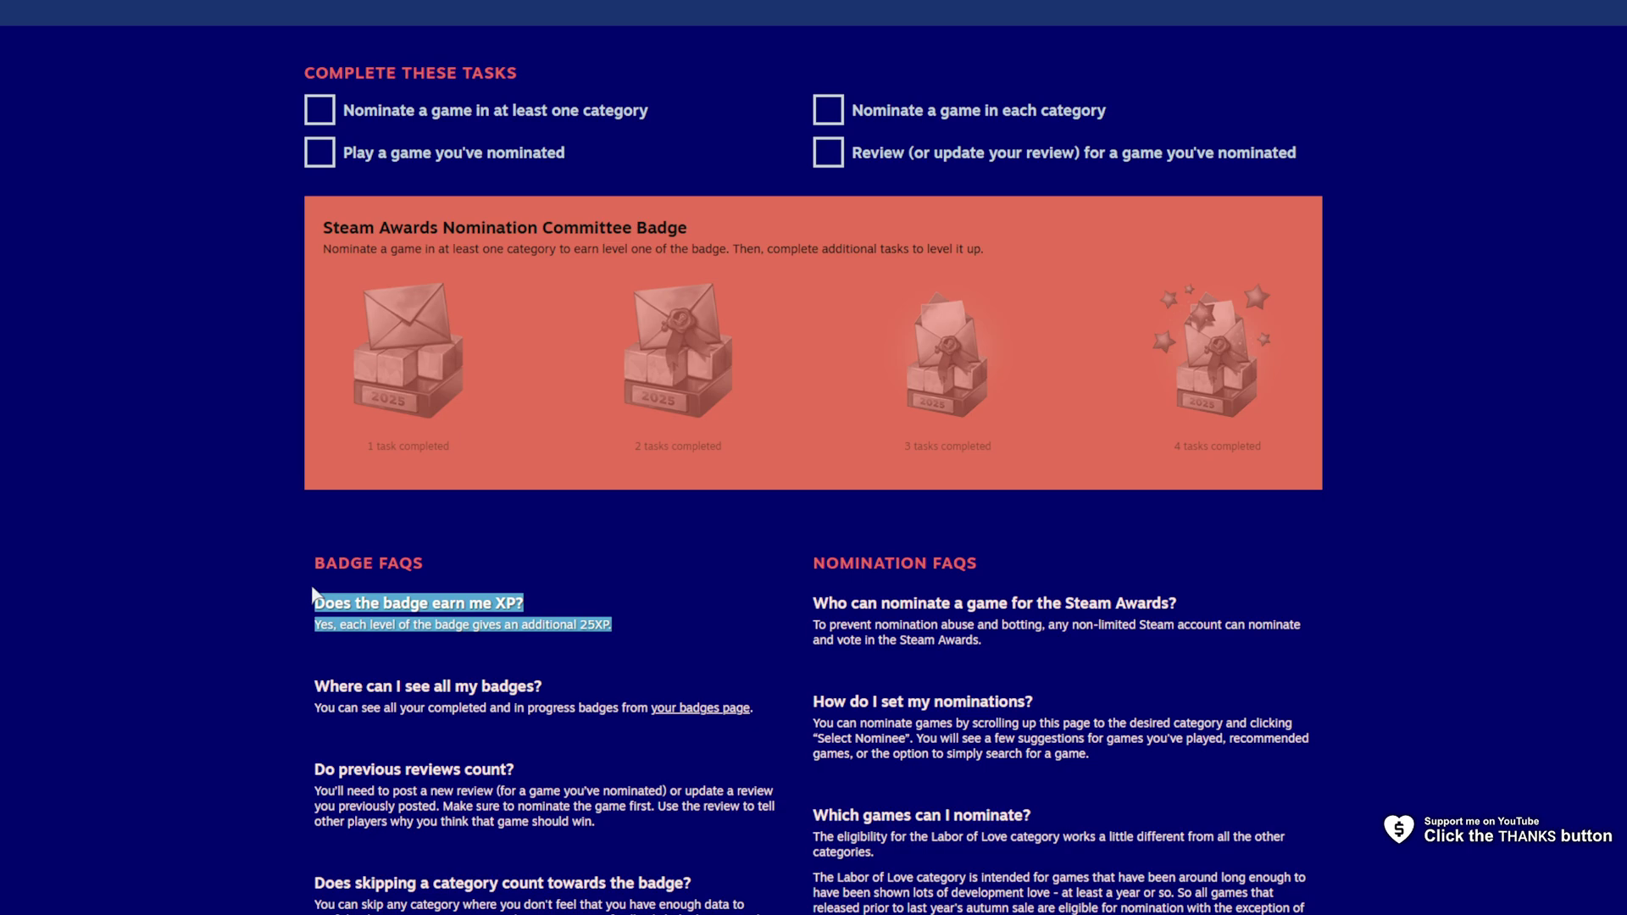
middle_click(1408, 638)
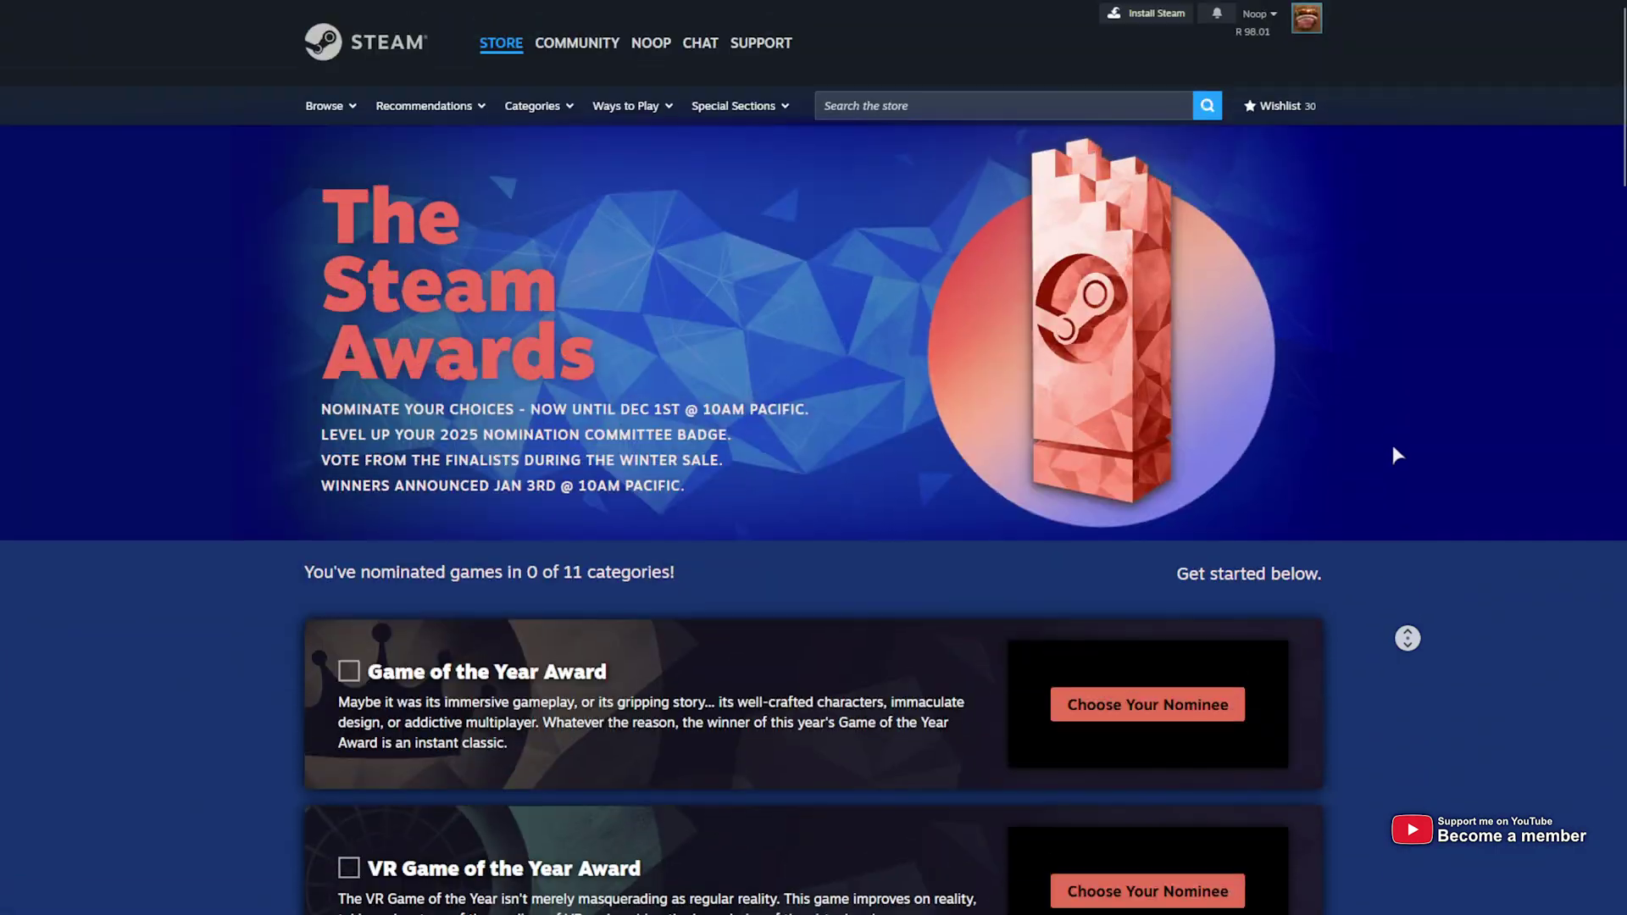
left_click(1378, 416)
left_click_drag(809, 408, 541, 416)
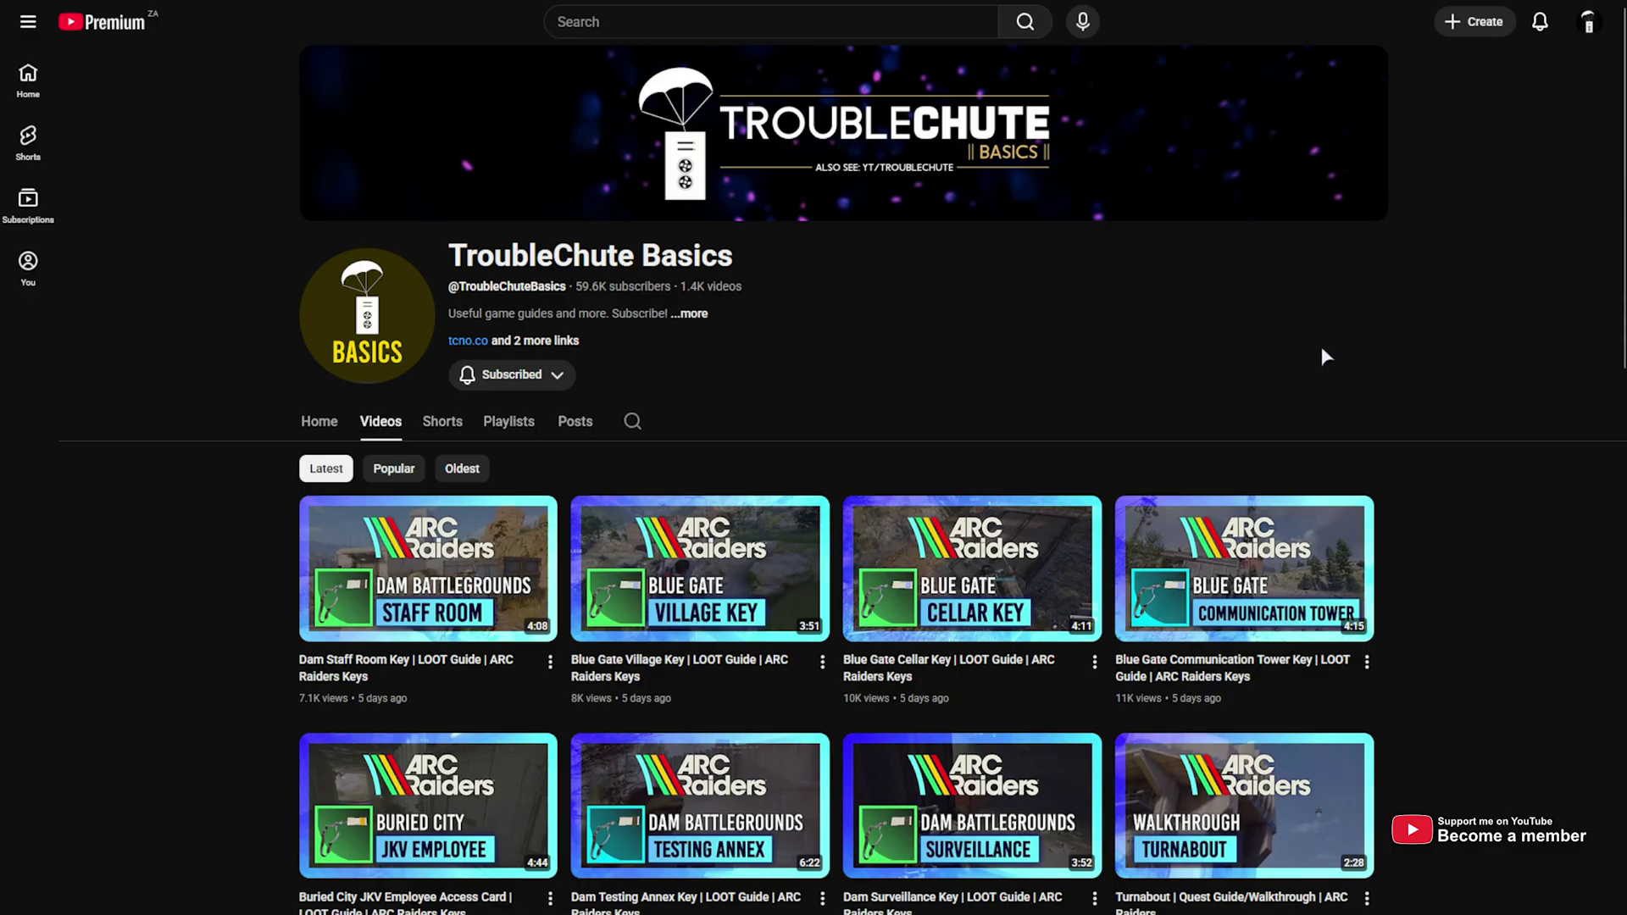
middle_click(1322, 348)
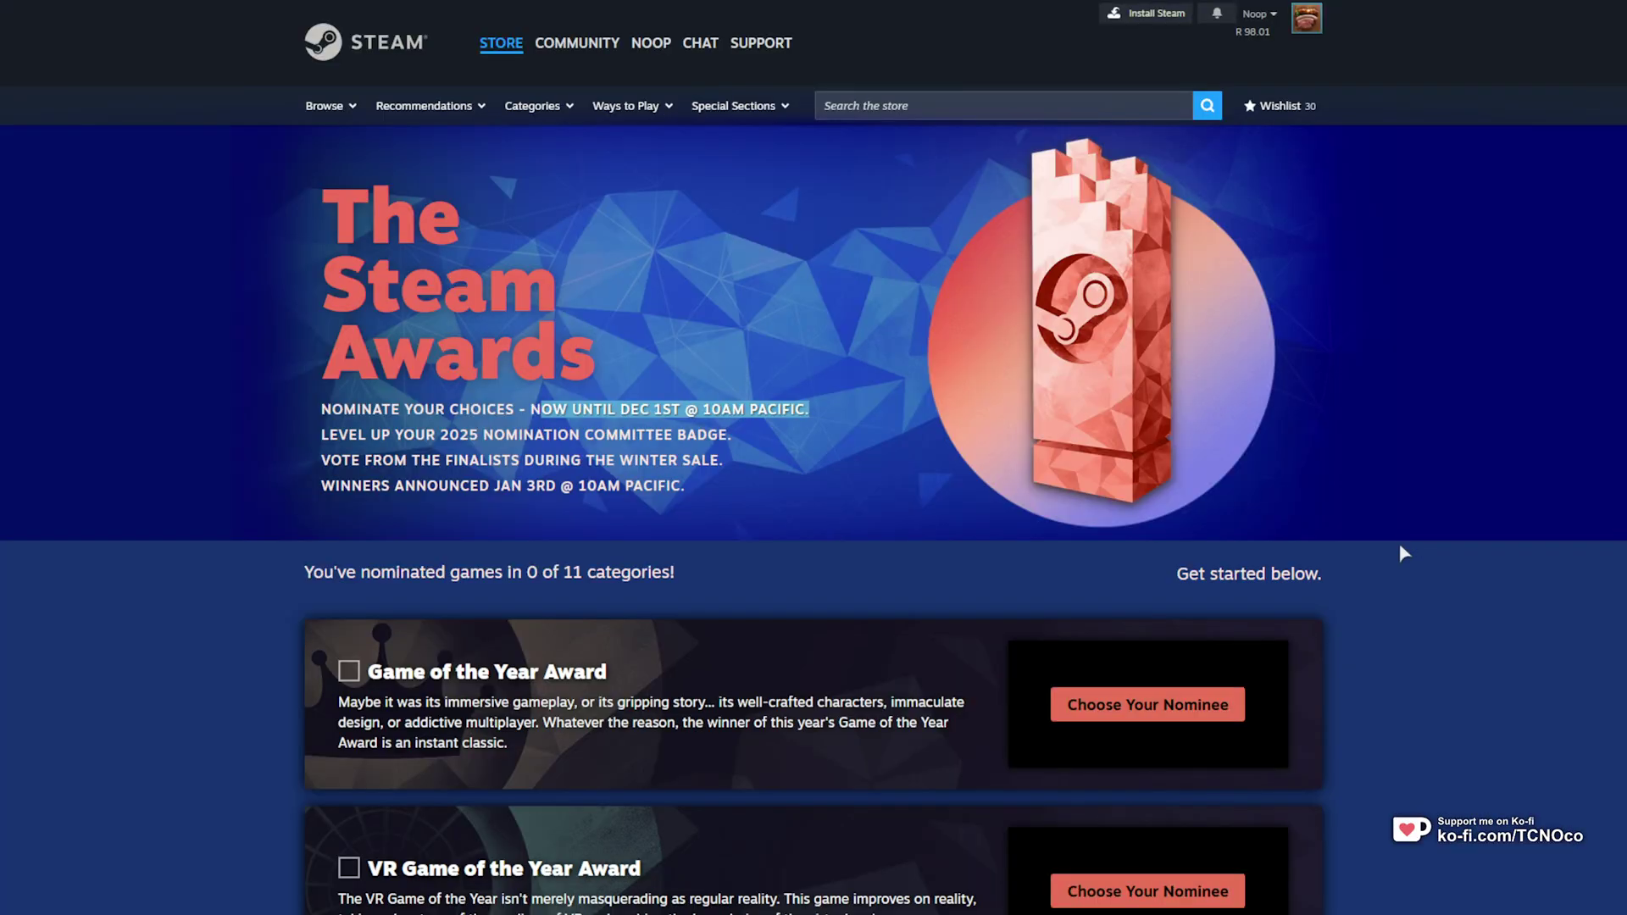
left_click(1418, 284)
scroll(1420, 284, "down", 1)
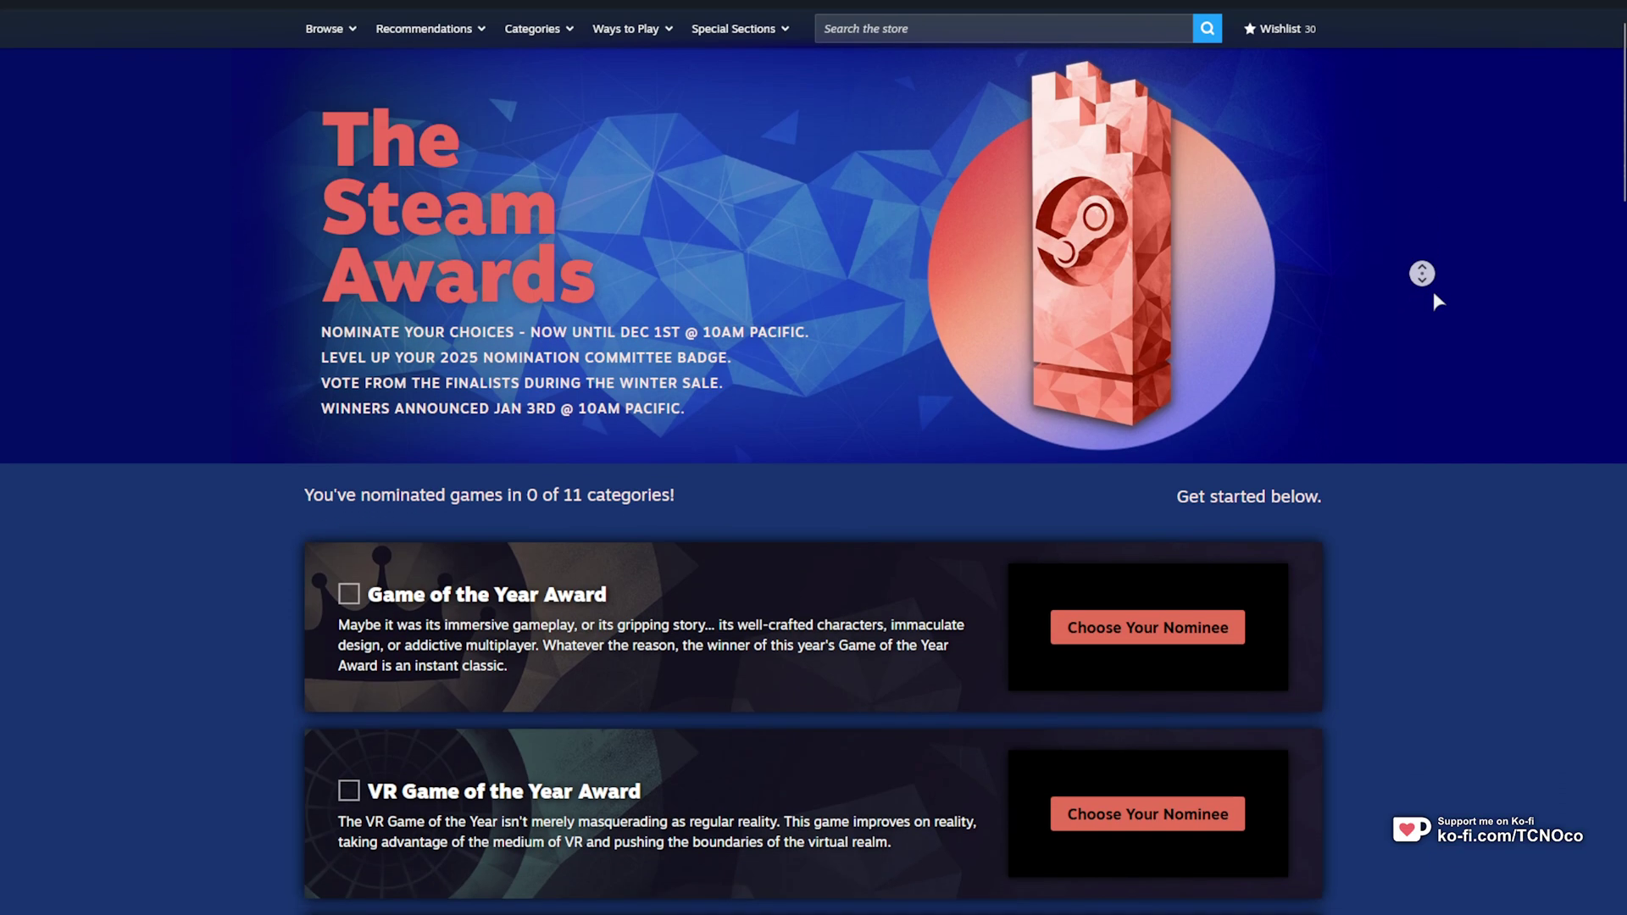
scroll(1269, 316, "up", 1)
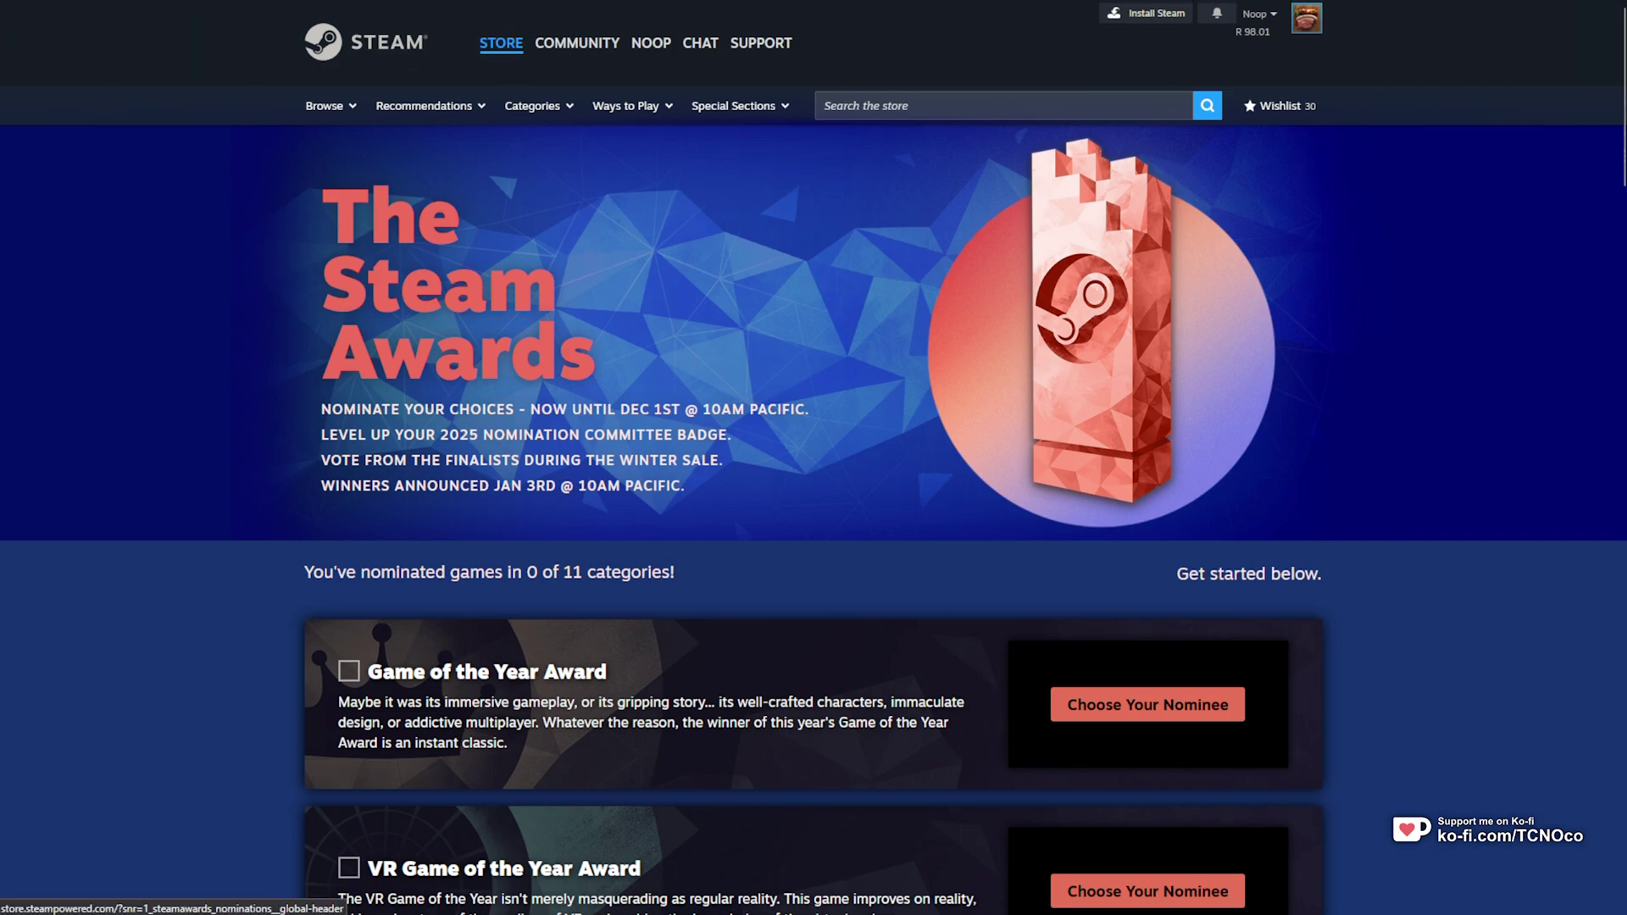
Go from the store front page to the Steam Awards nomination page
left_click(491, 47)
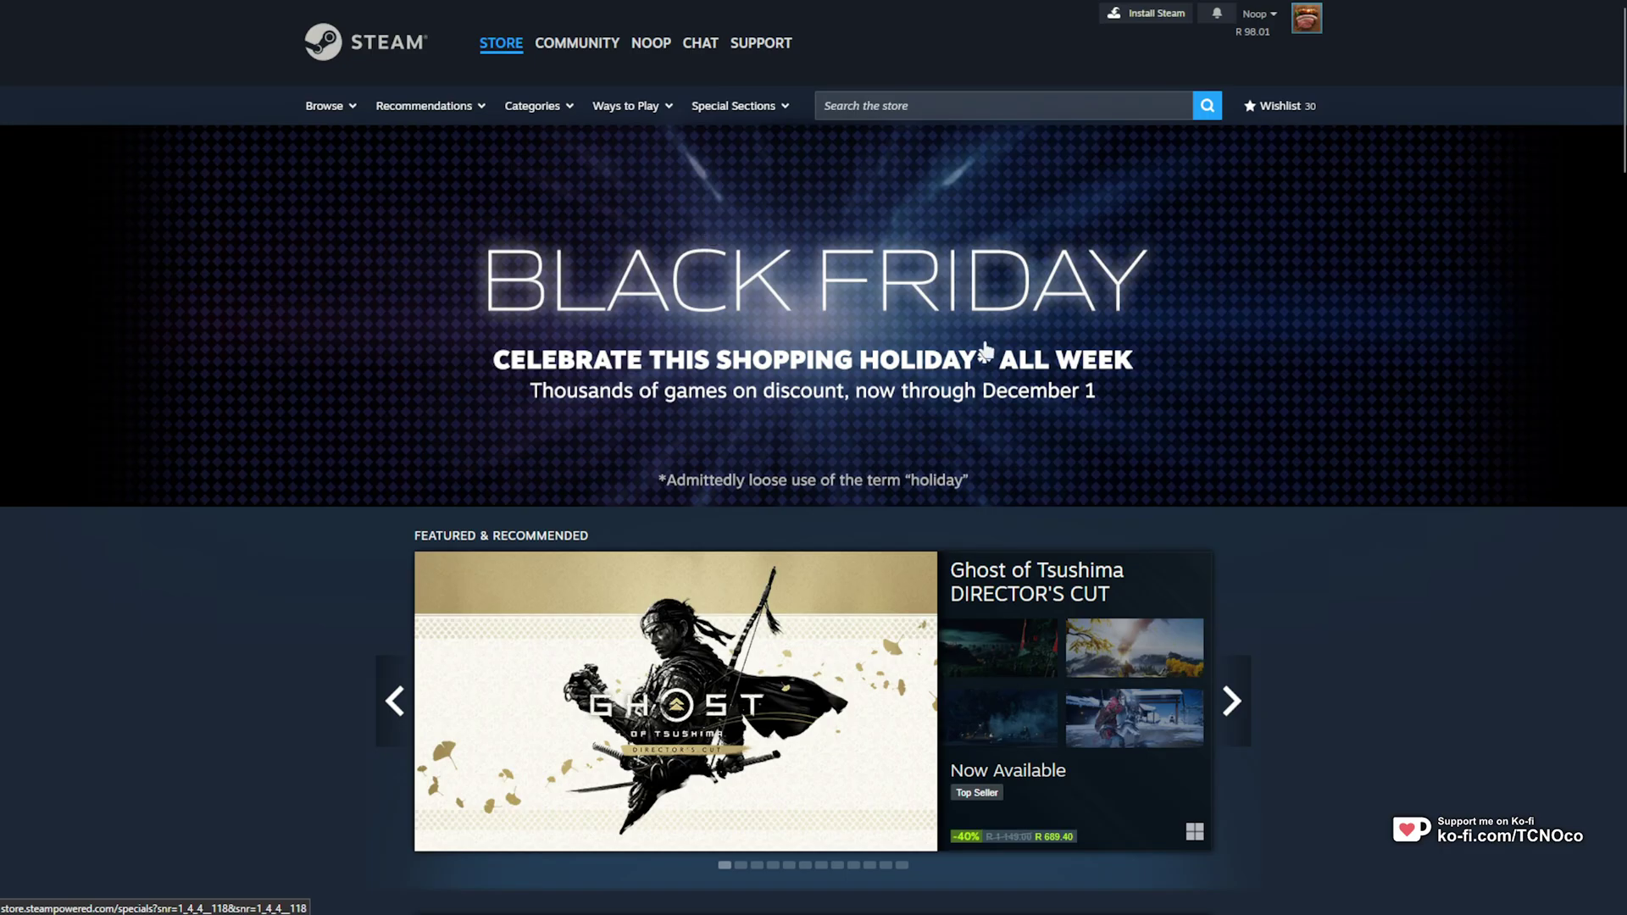
scroll(964, 333, "down", 5)
scroll(964, 333, "down", 2)
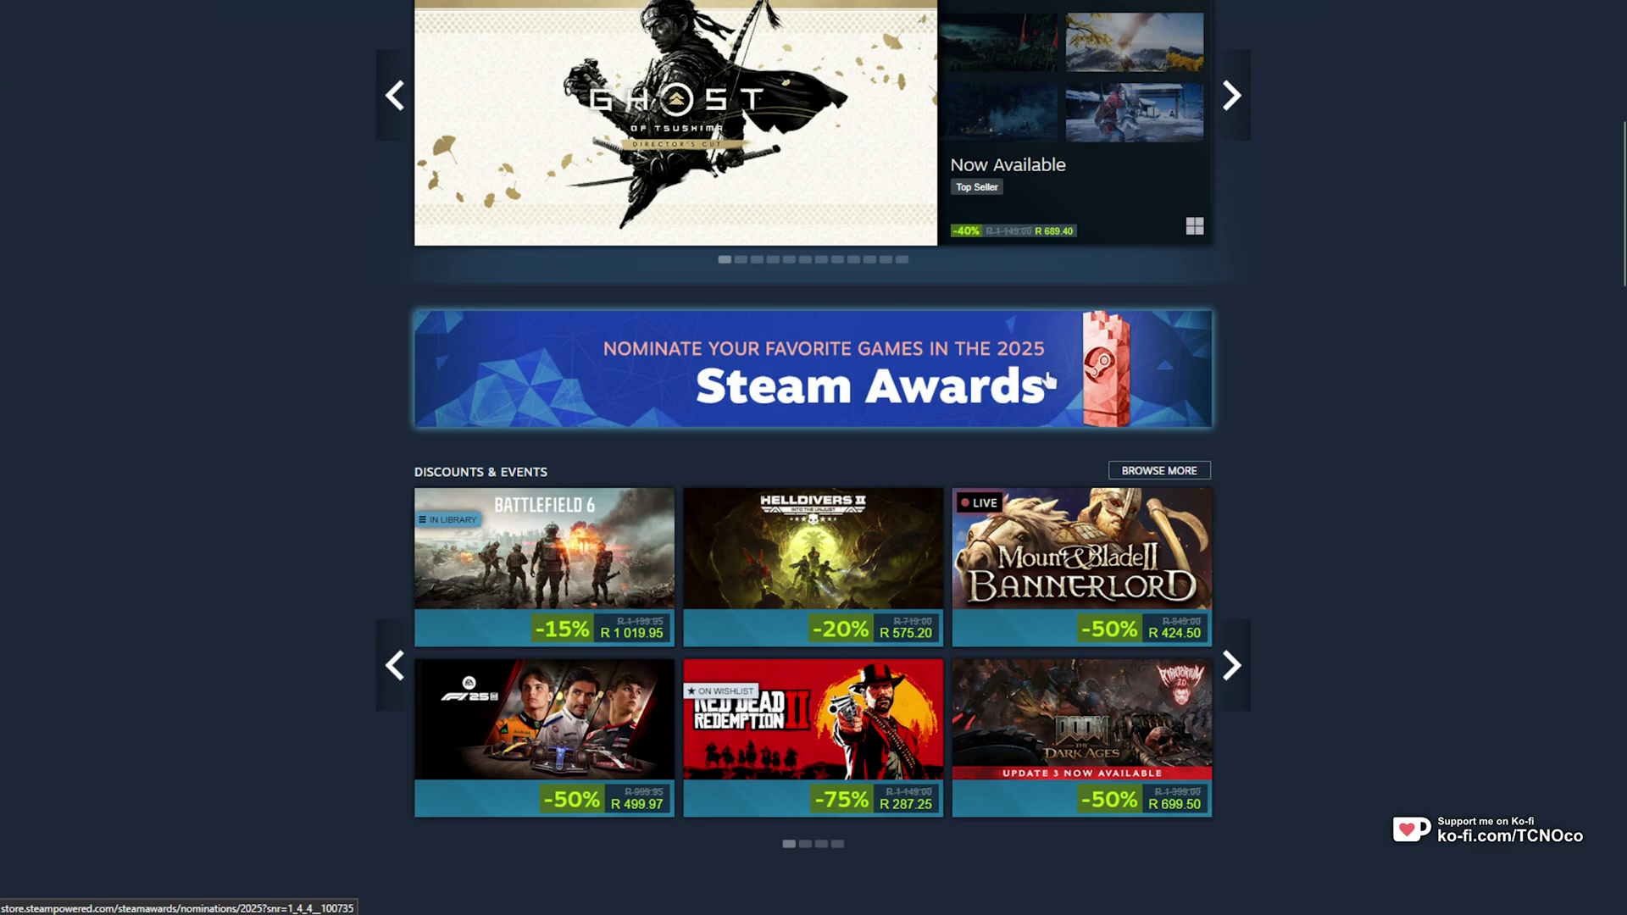
left_click(1046, 377)
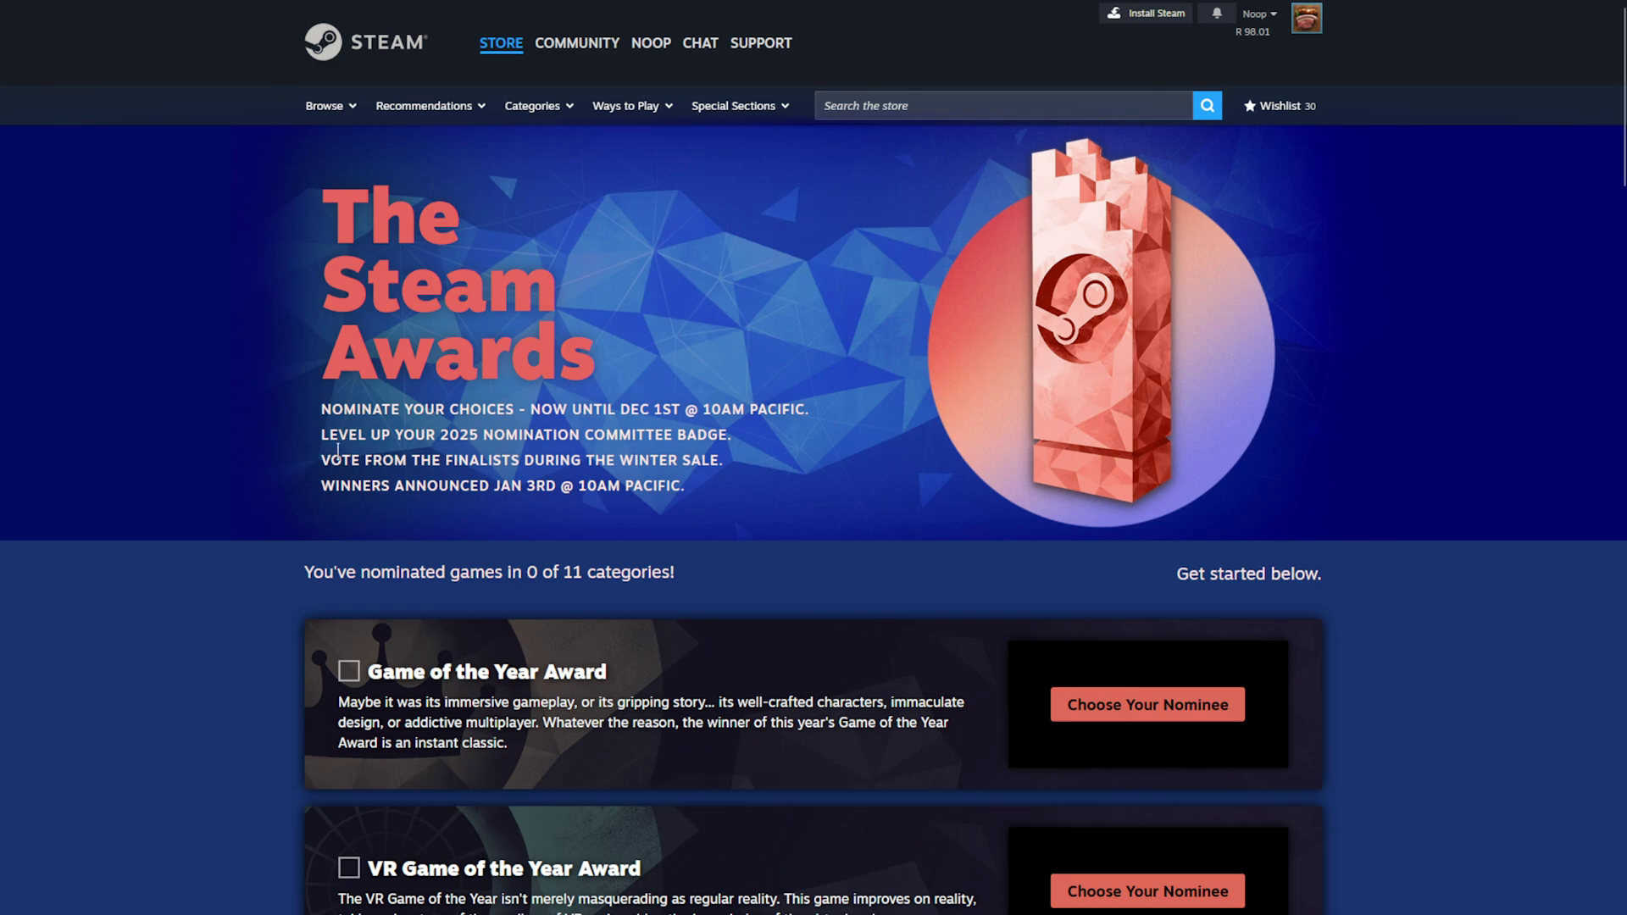
Look over the '4 tasks completed' caption and the badge XP question
scroll(902, 428, "down", 5)
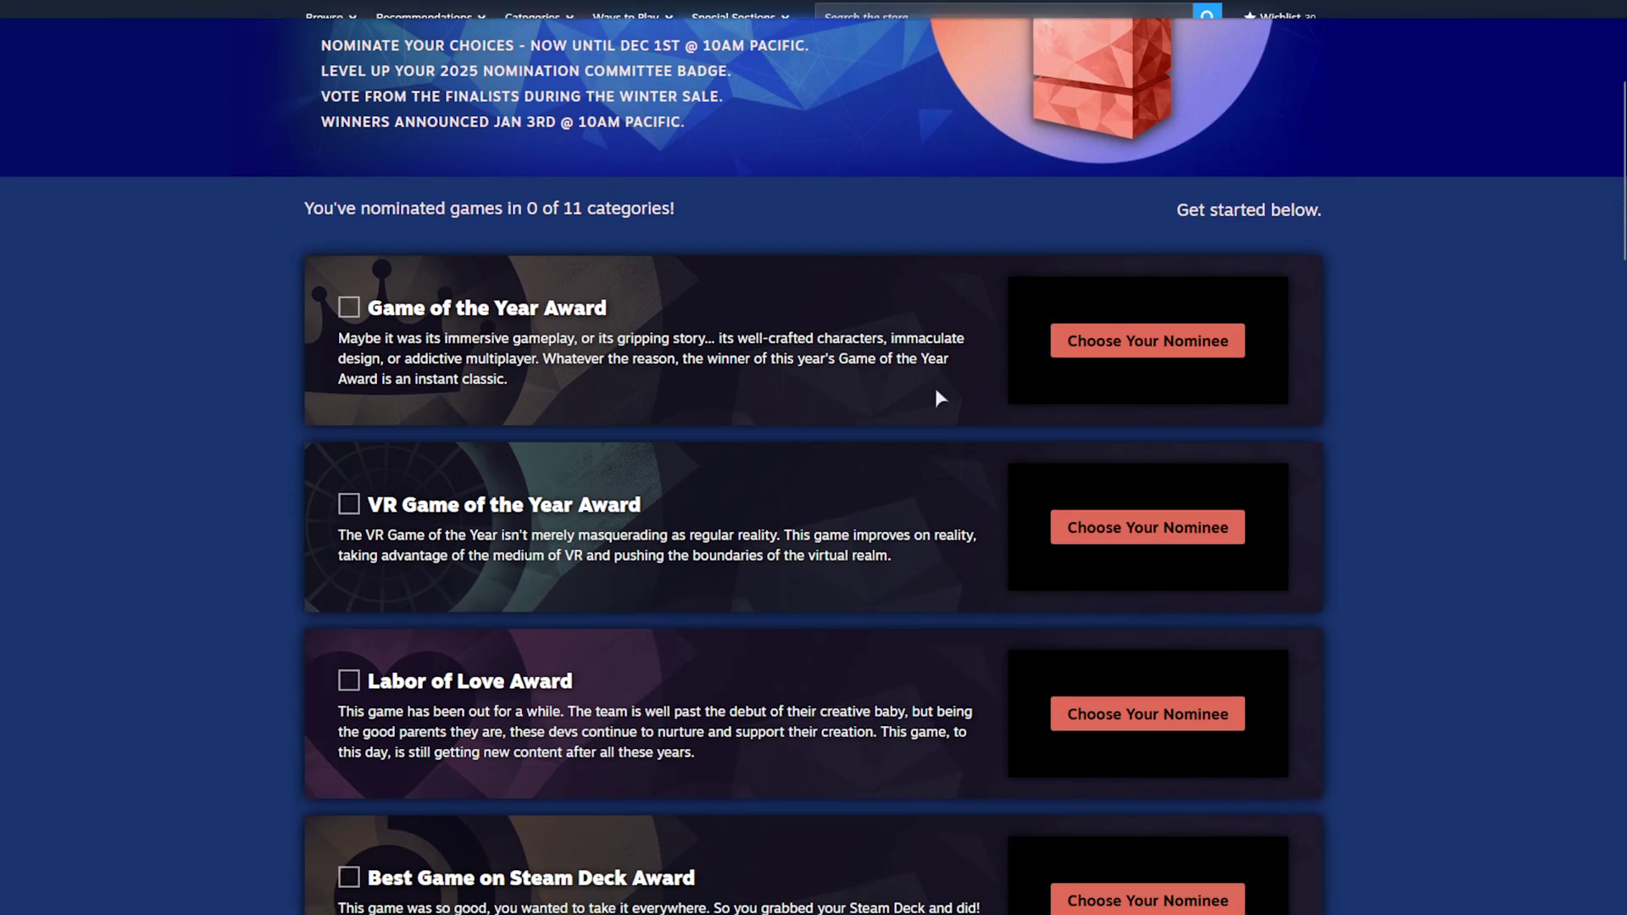
scroll(937, 391, "down", 1)
left_click_drag(676, 136, 539, 136)
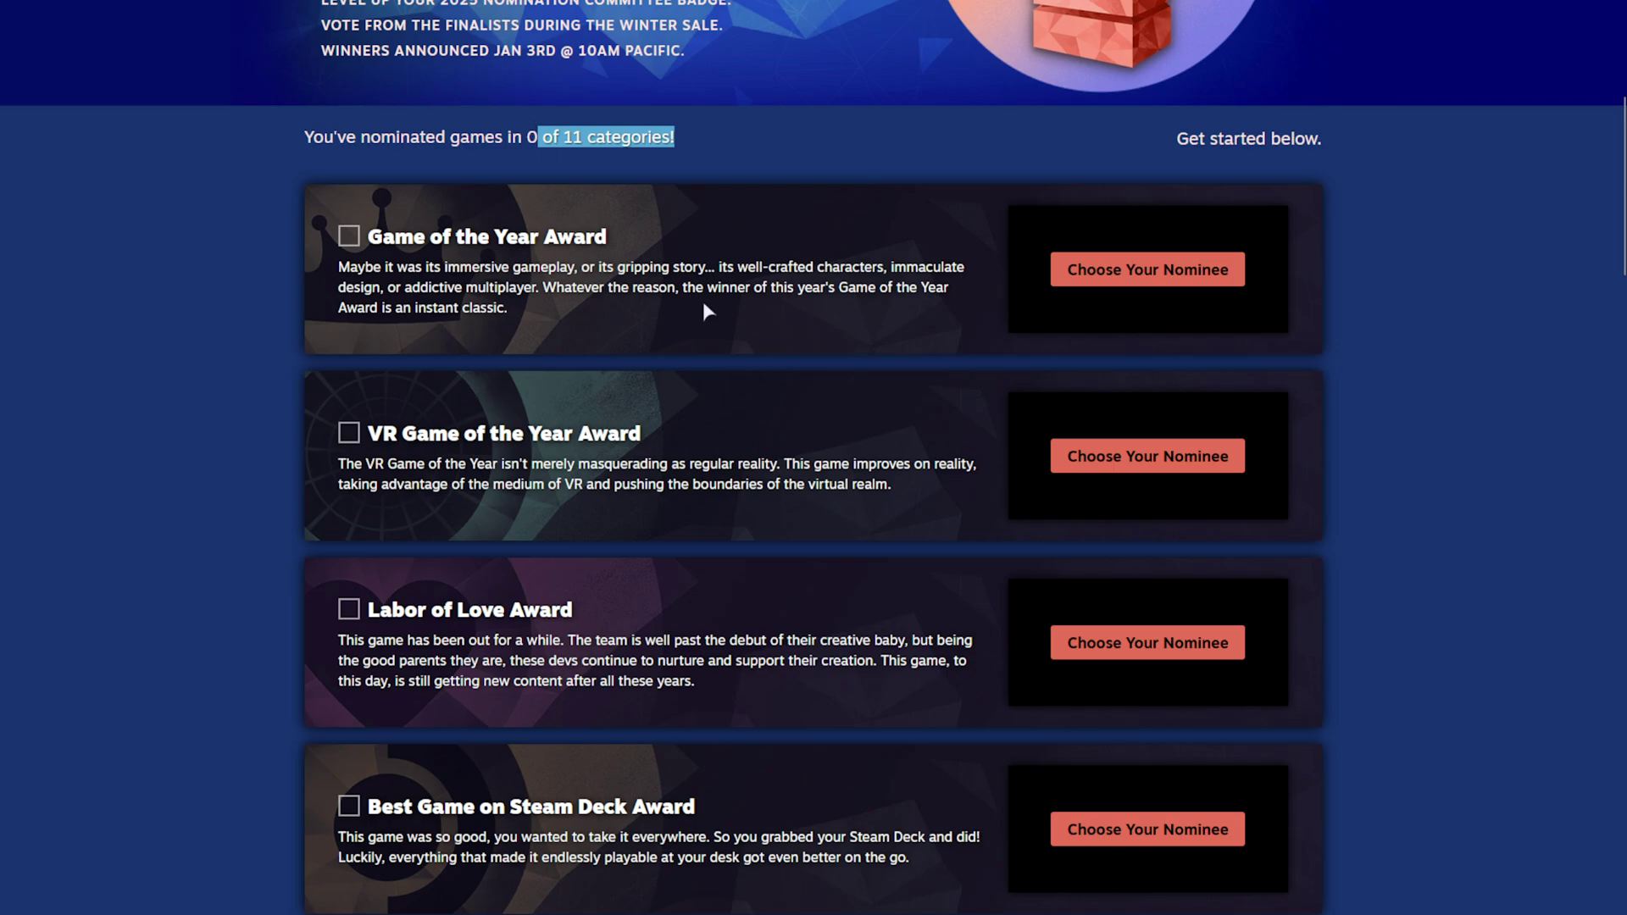
scroll(741, 298, "down", 20)
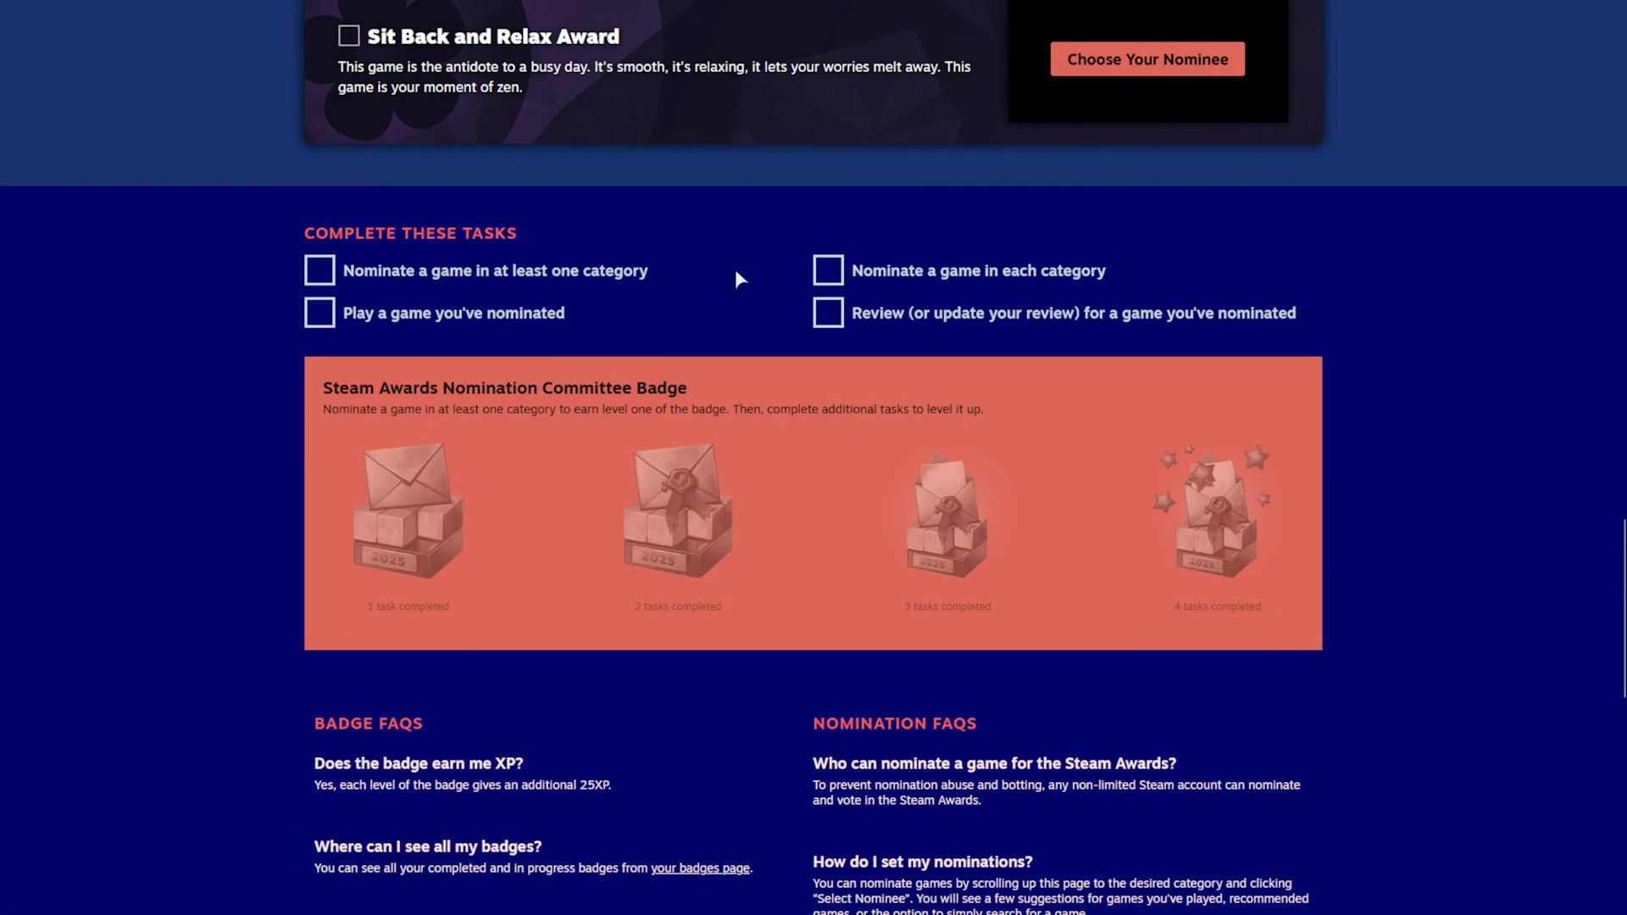
left_click_drag(1158, 609, 1213, 613)
mouse_move(619, 790)
left_mouse_down()
mouse_move(307, 789)
mouse_move(305, 773)
left_mouse_up()
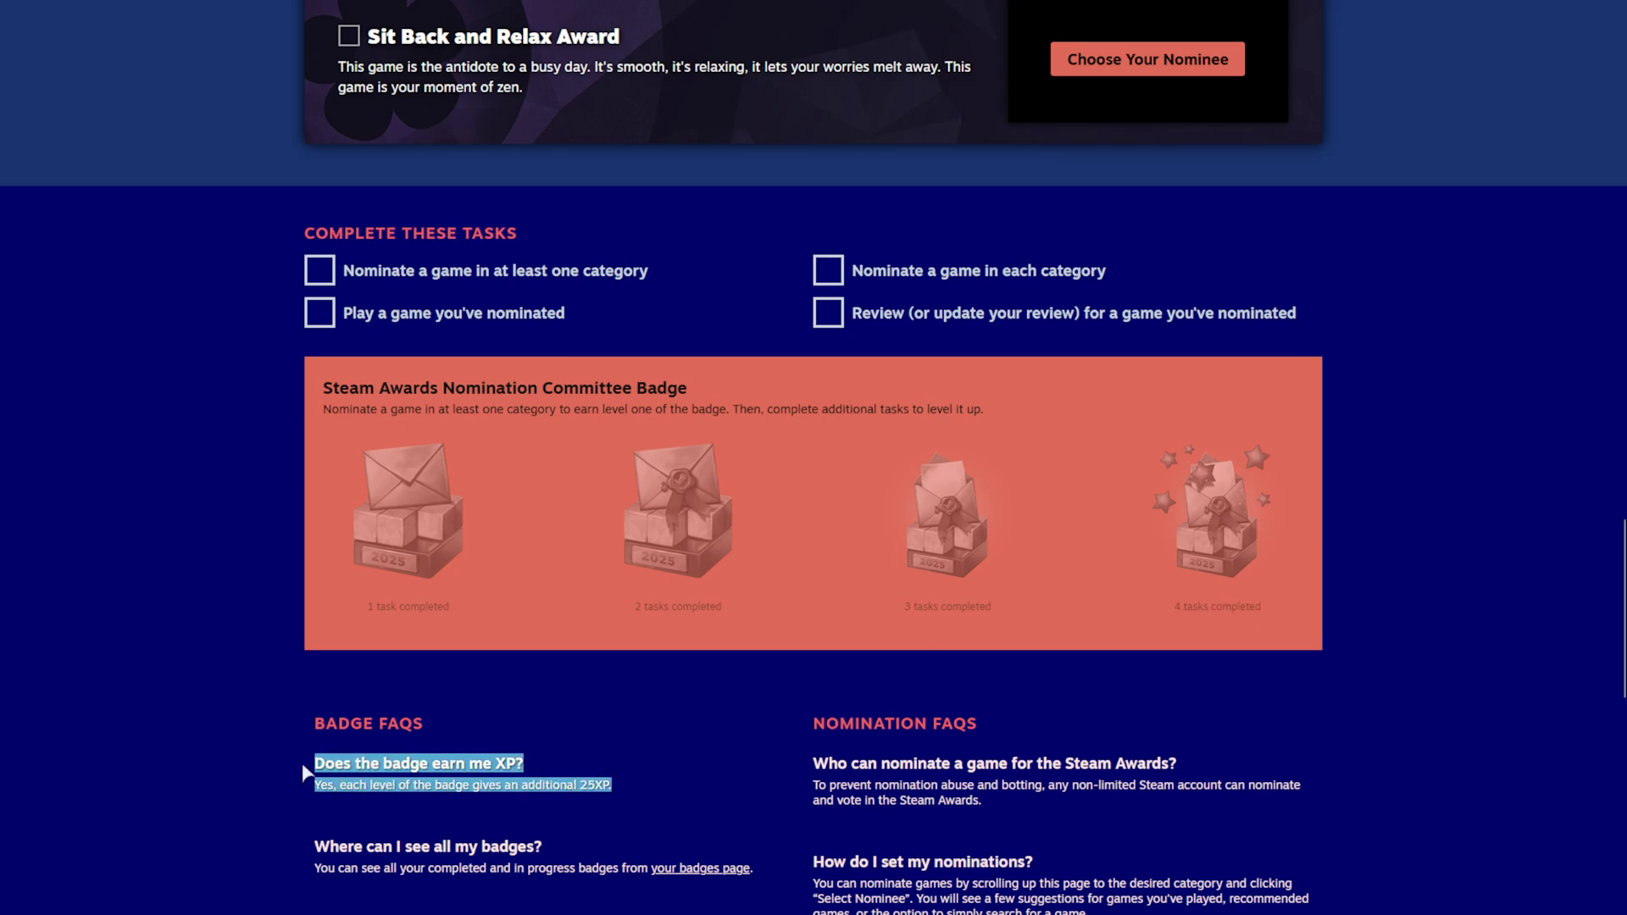
left_click(303, 230)
Review the badge tasks: nominate in each category, play a nominee, write a review
scroll(563, 229, "up", 2)
left_click_drag(342, 422, 650, 421)
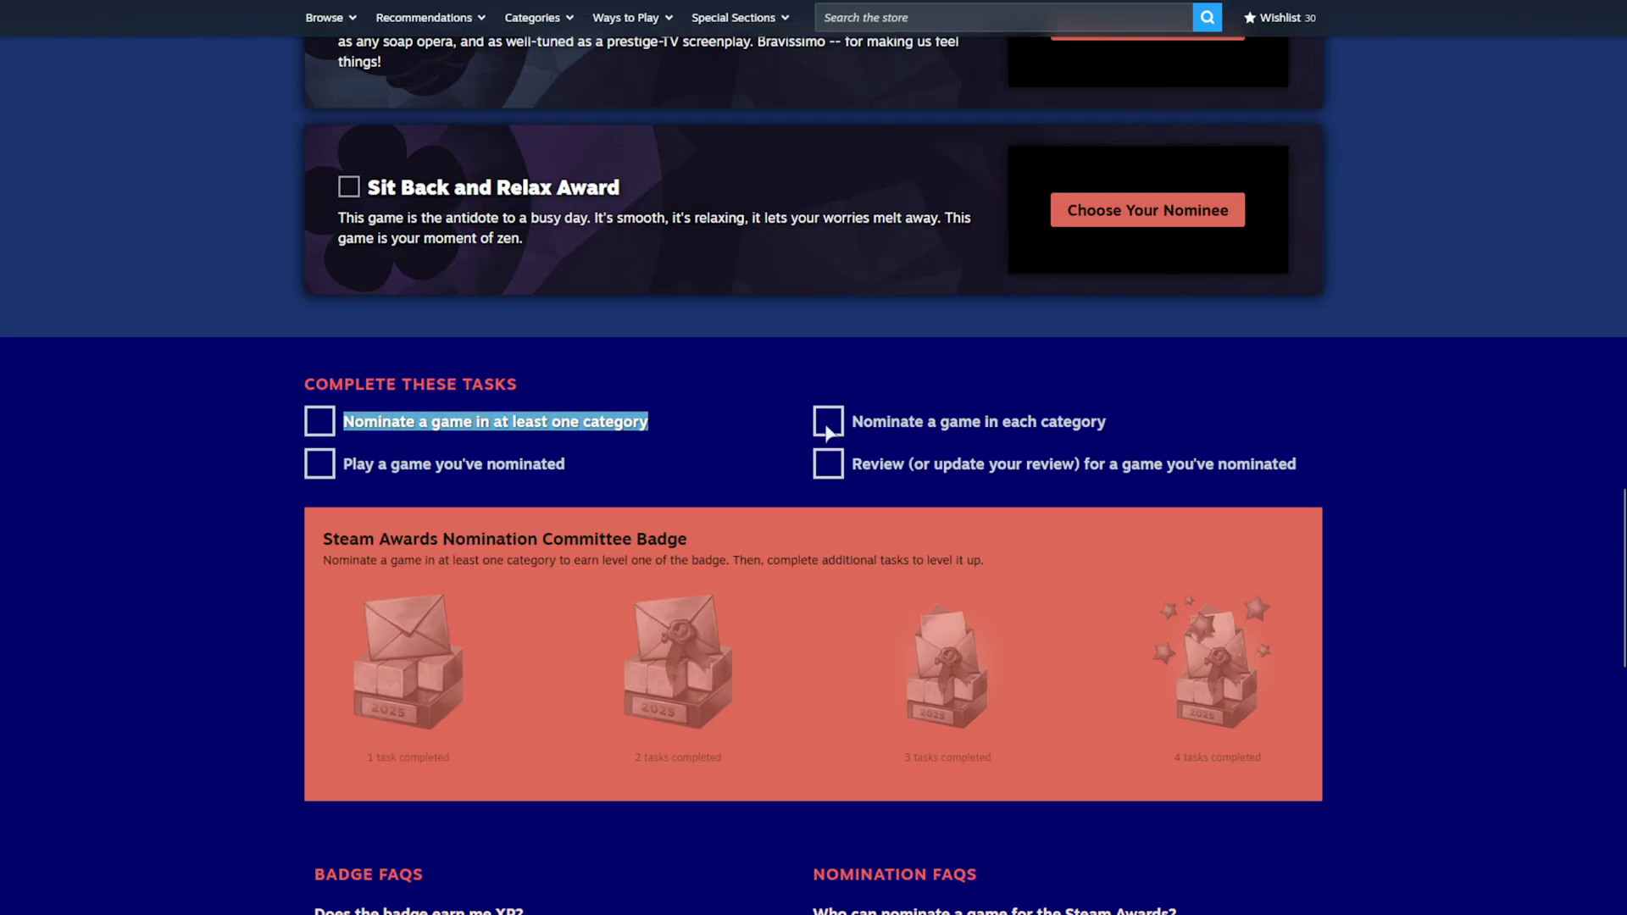
left_click_drag(888, 422, 1081, 420)
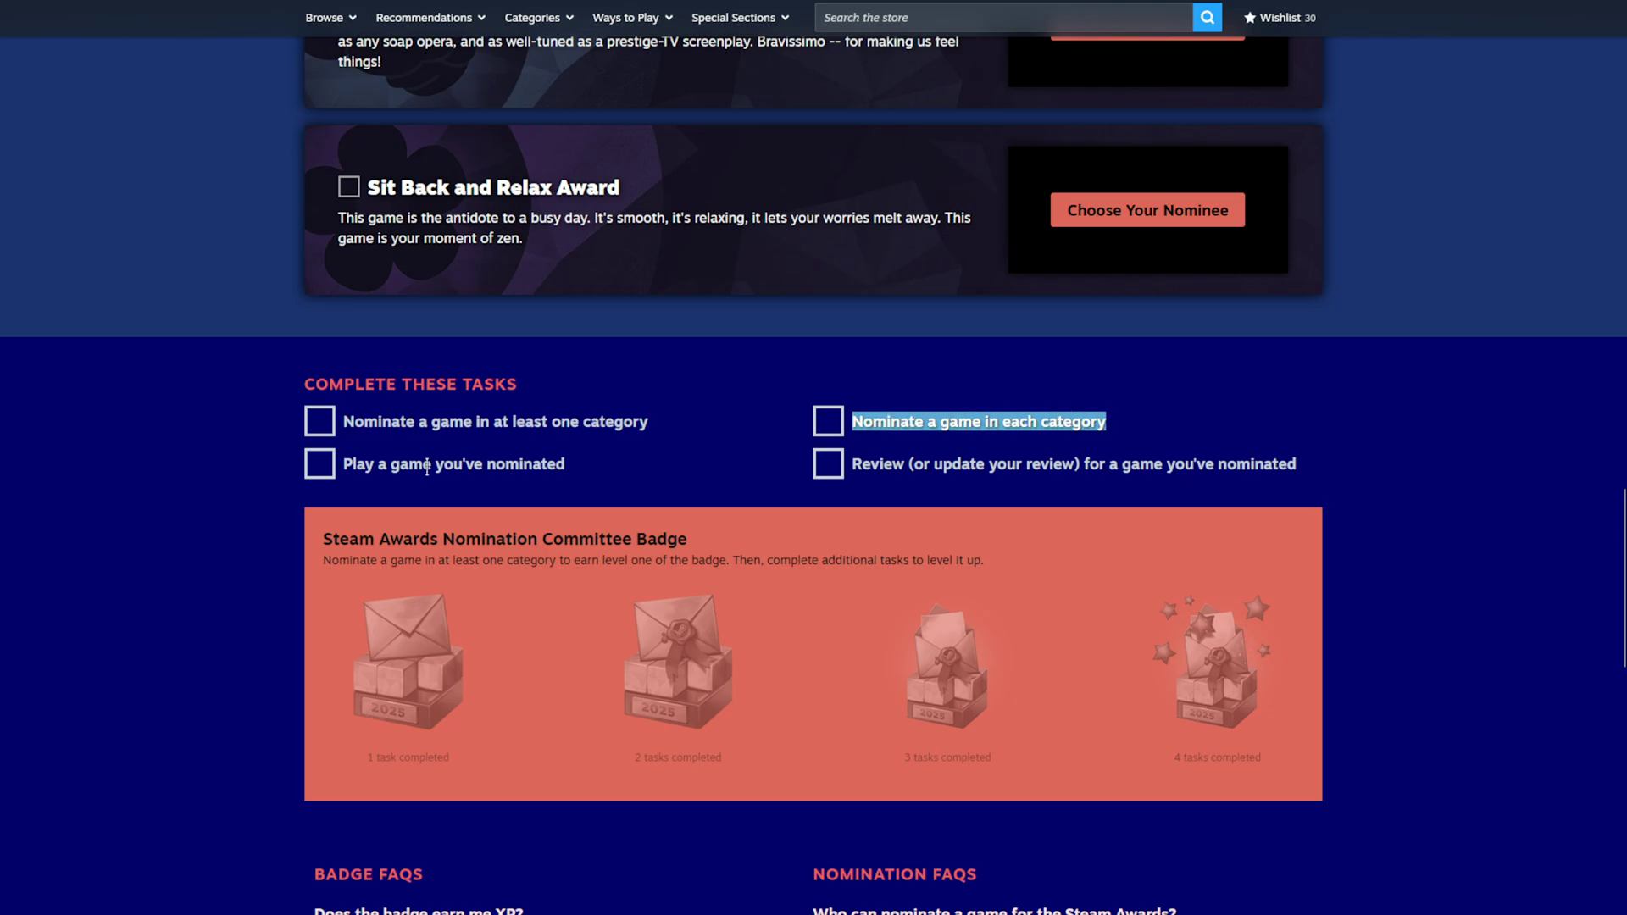
left_click_drag(344, 464, 565, 465)
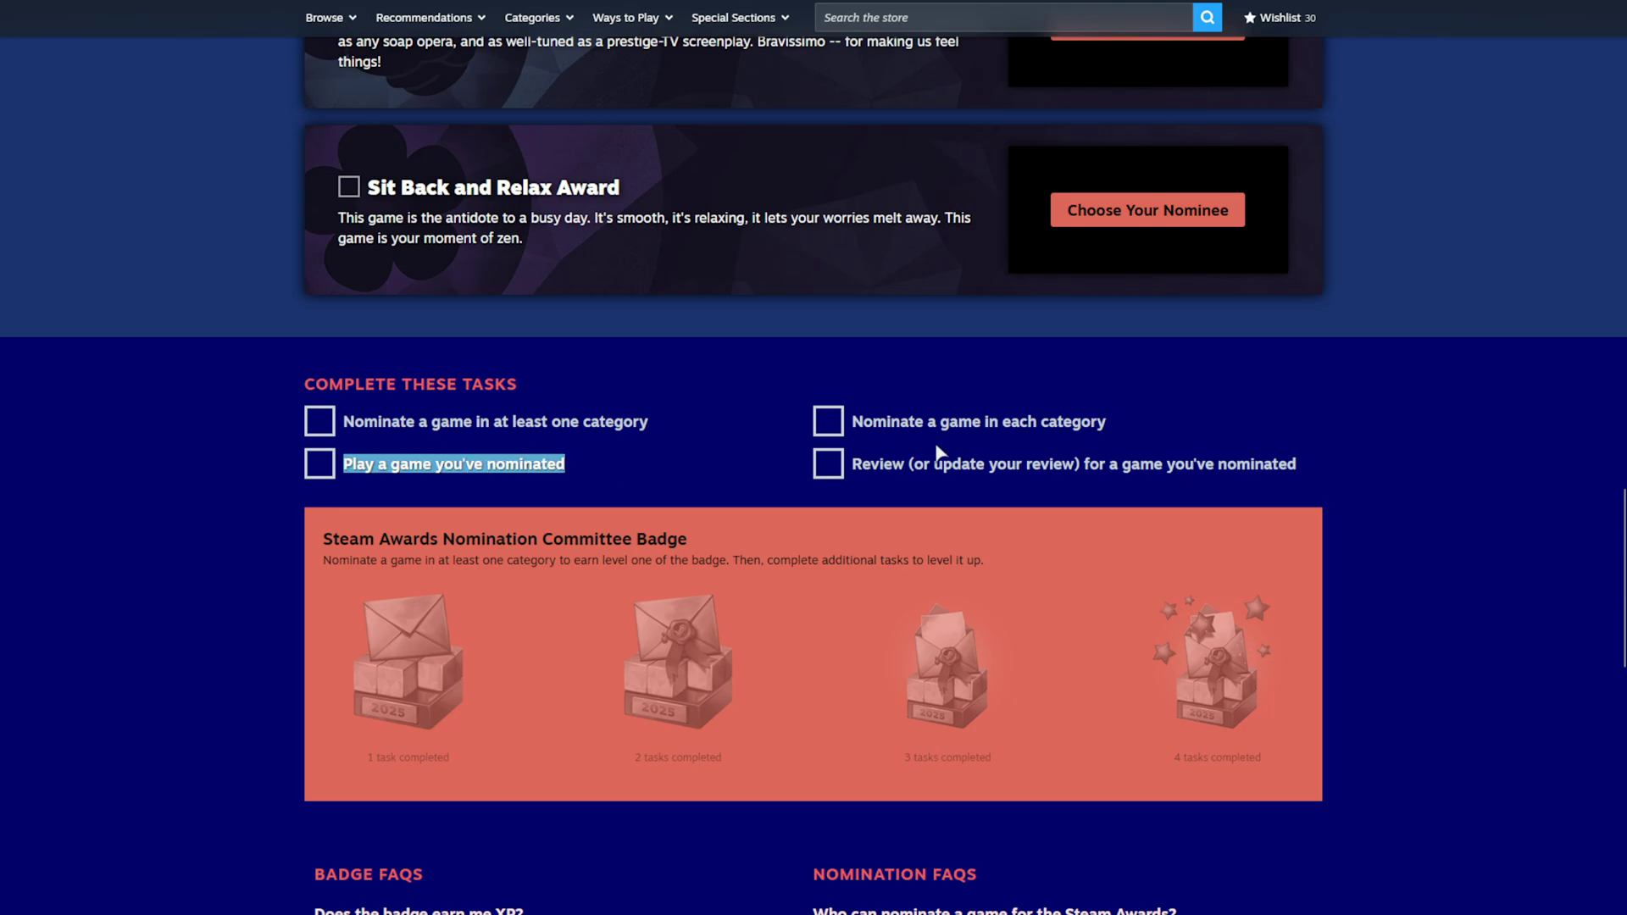
left_click_drag(853, 464, 1285, 467)
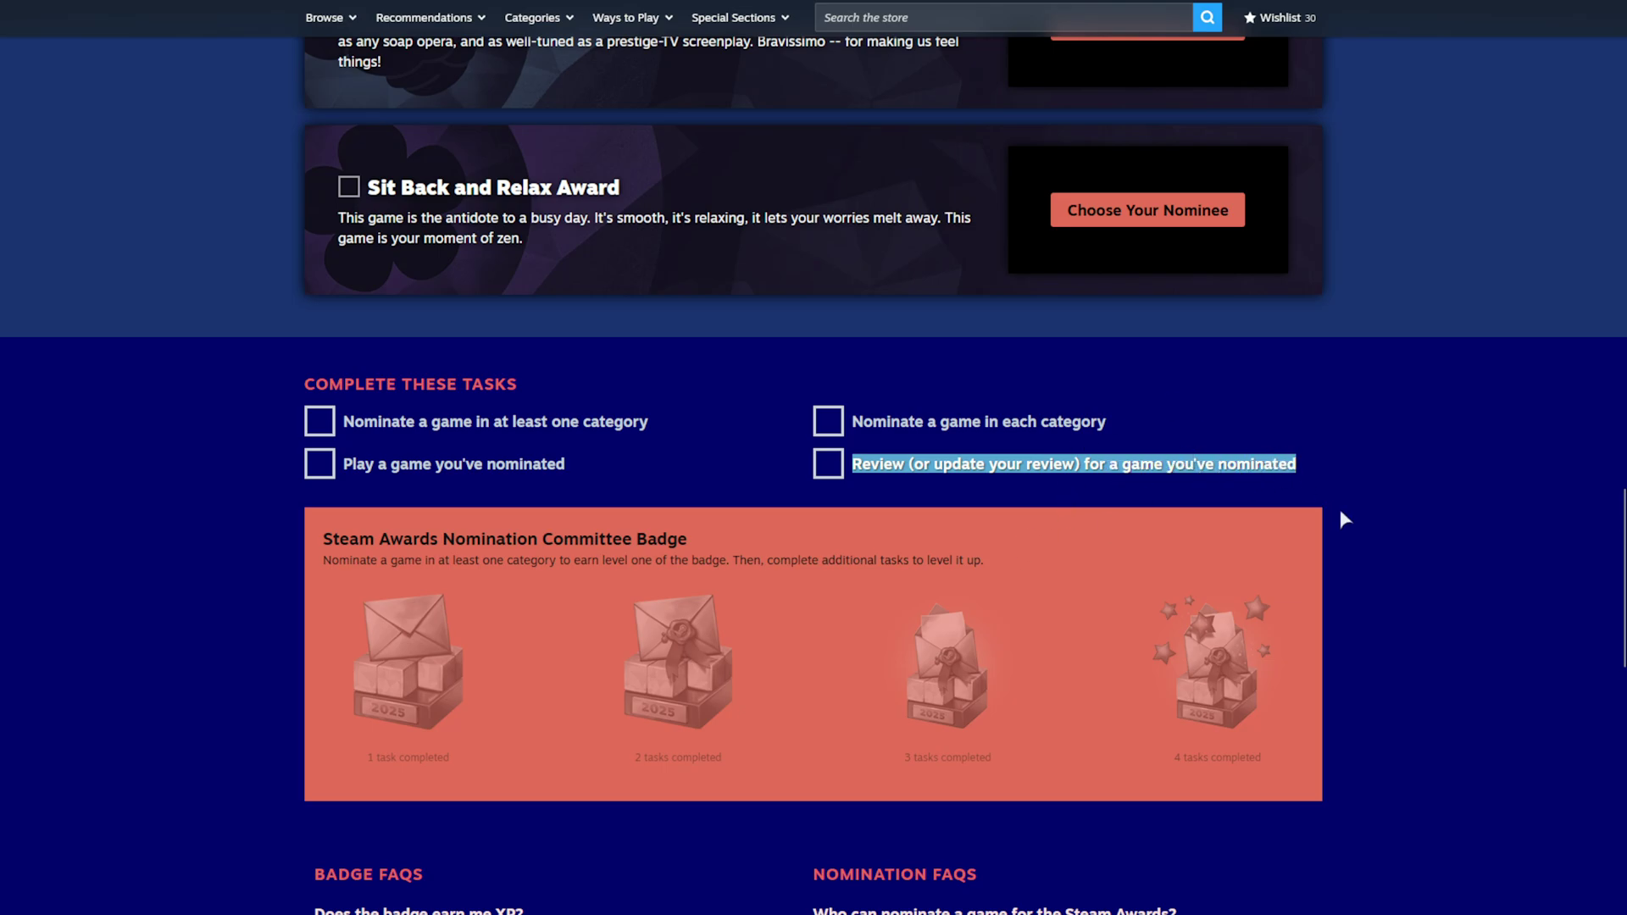
Nominate ARC Raiders for Game of the Year
scroll(1340, 512, "up", 20)
scroll(1319, 570, "down", 1)
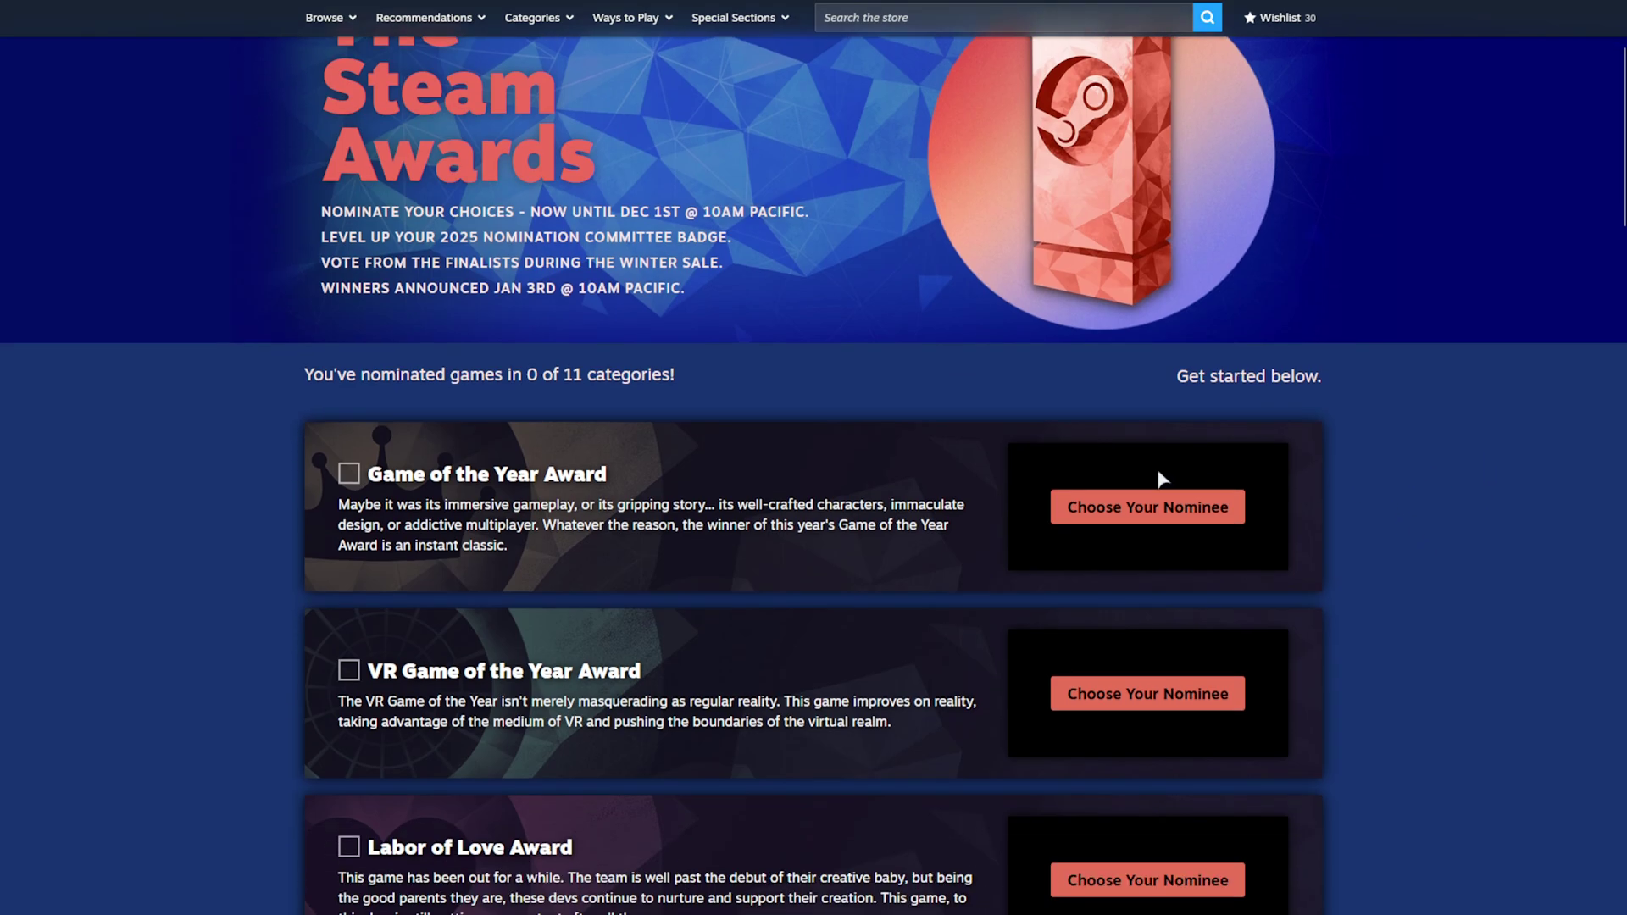
left_click(1166, 516)
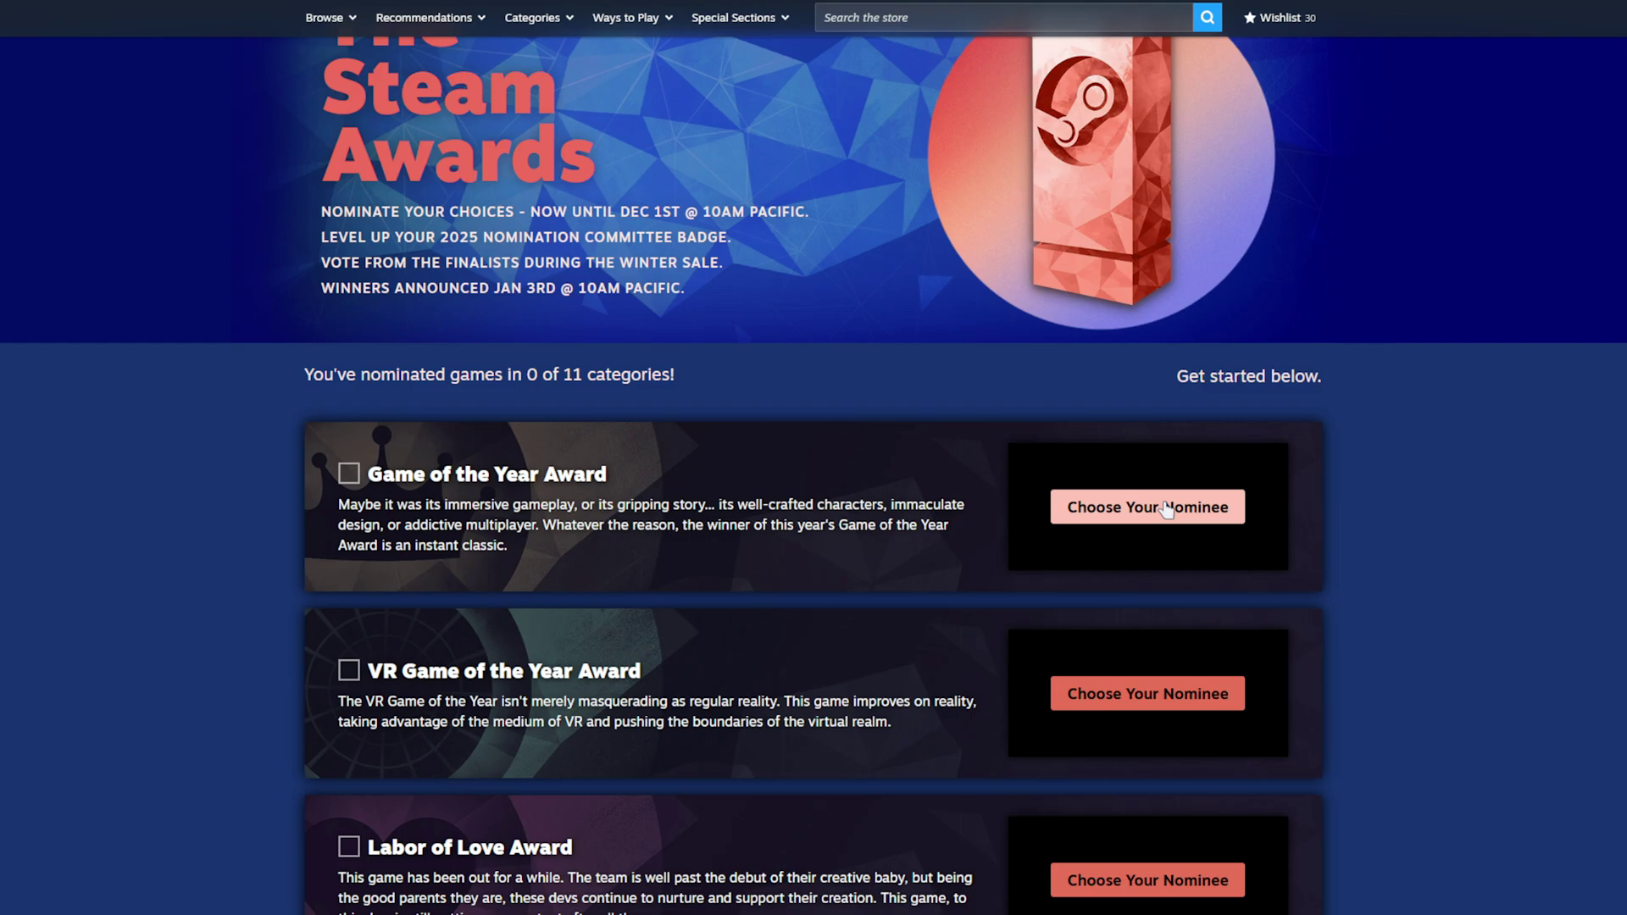
scroll(1163, 500, "down", 4)
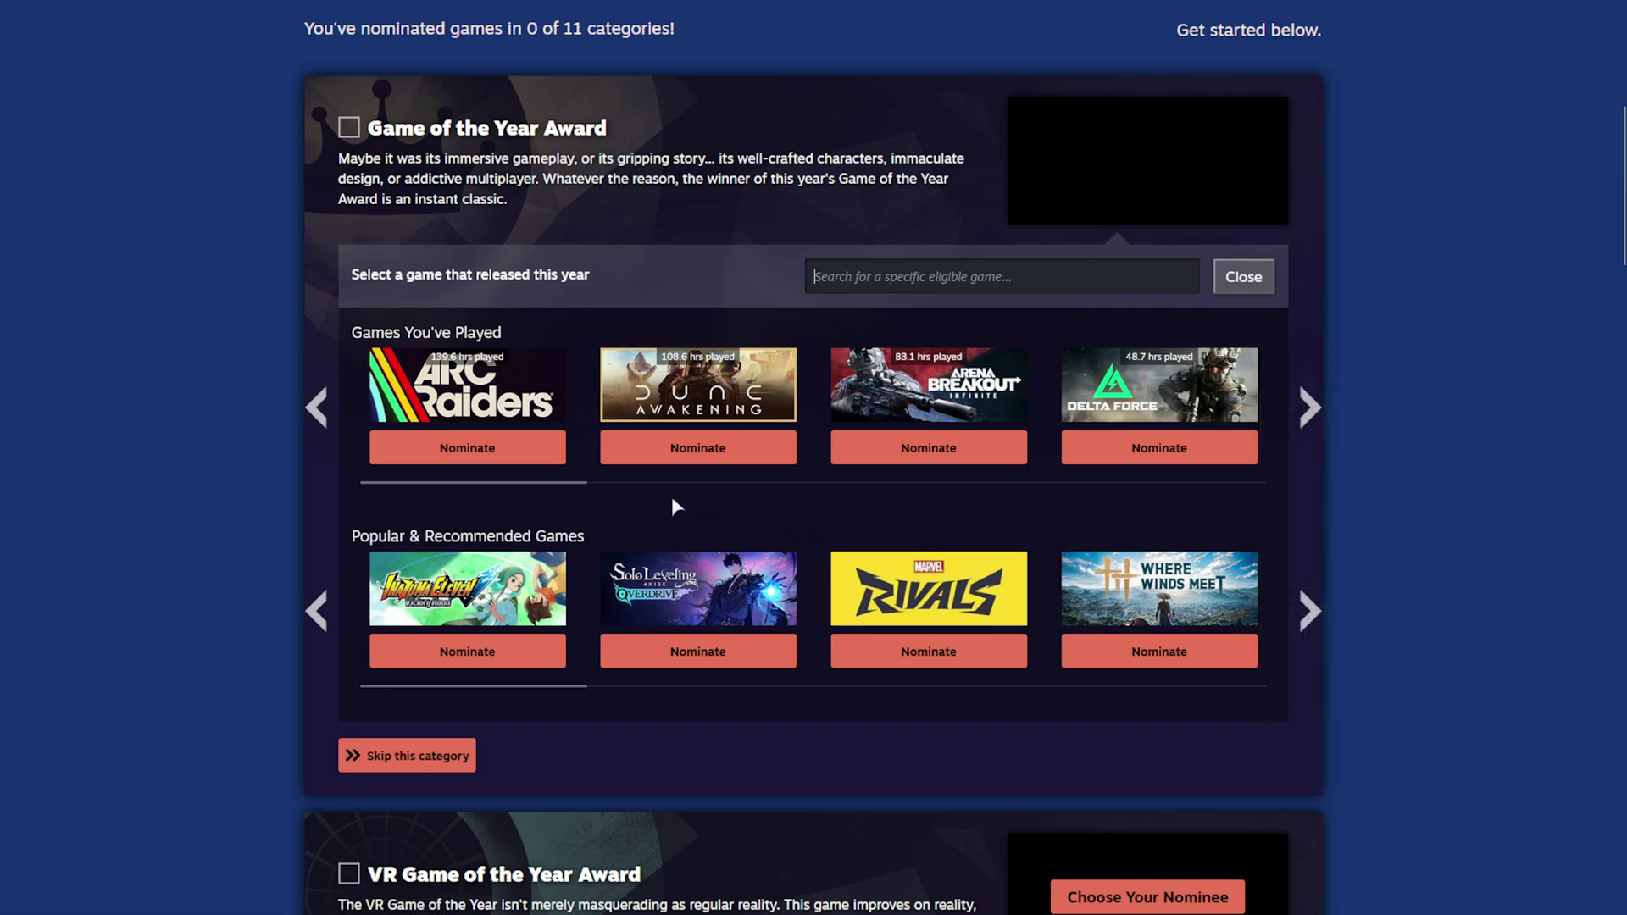
left_click(467, 448)
Nominate games for VR Game of the Year, the Labor of Love Award and the remaining categories
middle_click(1392, 187)
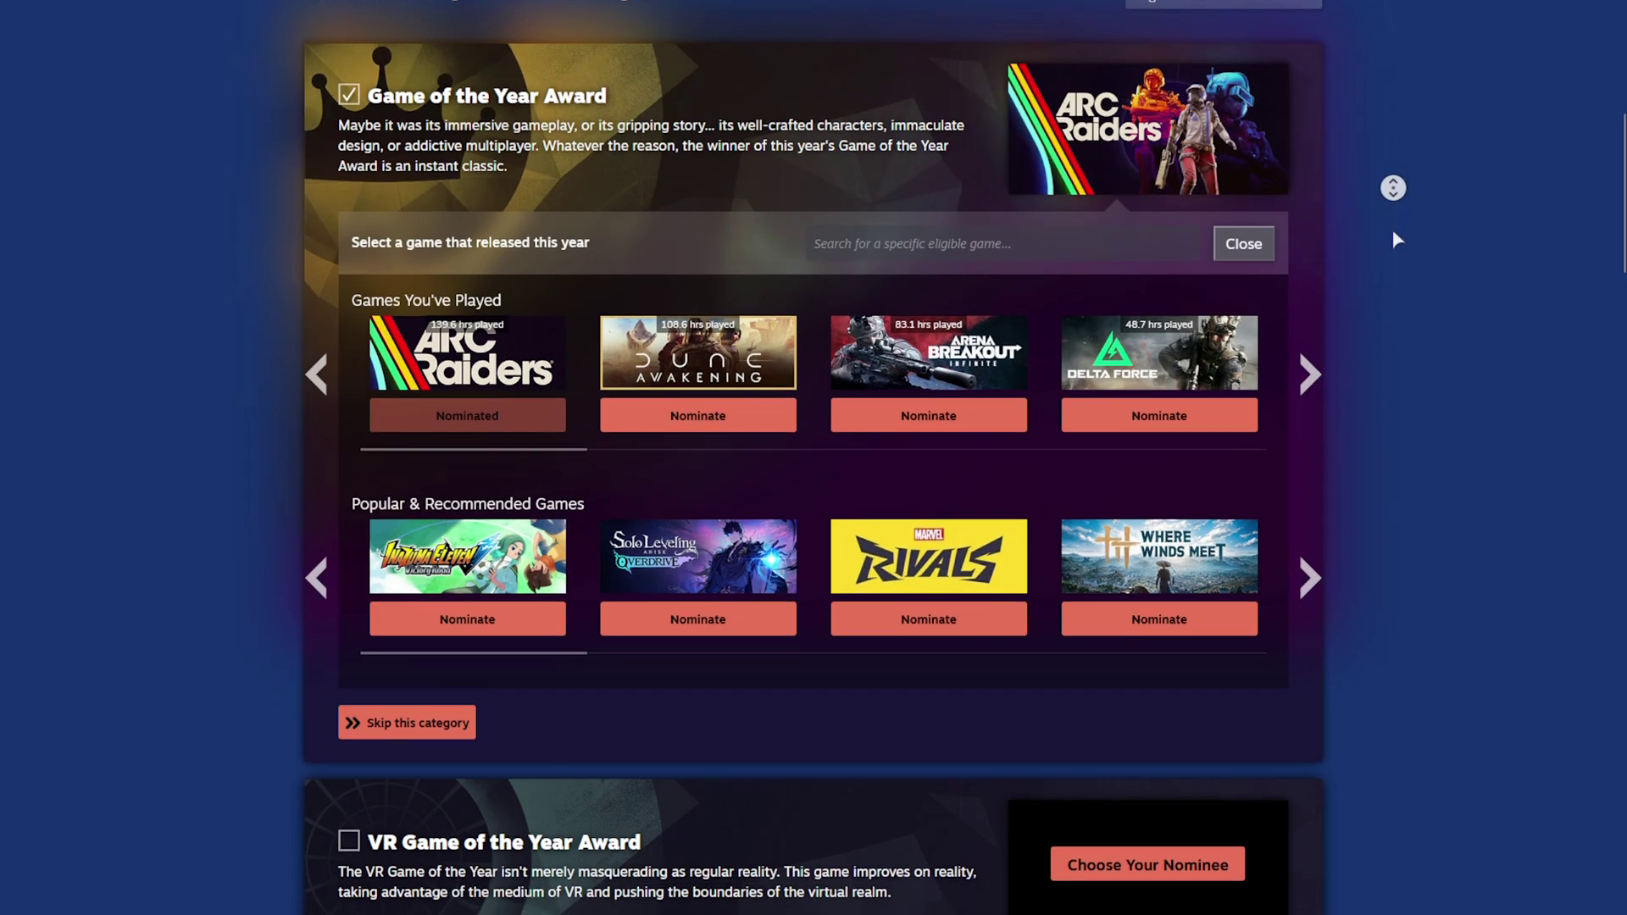
left_click(1188, 644)
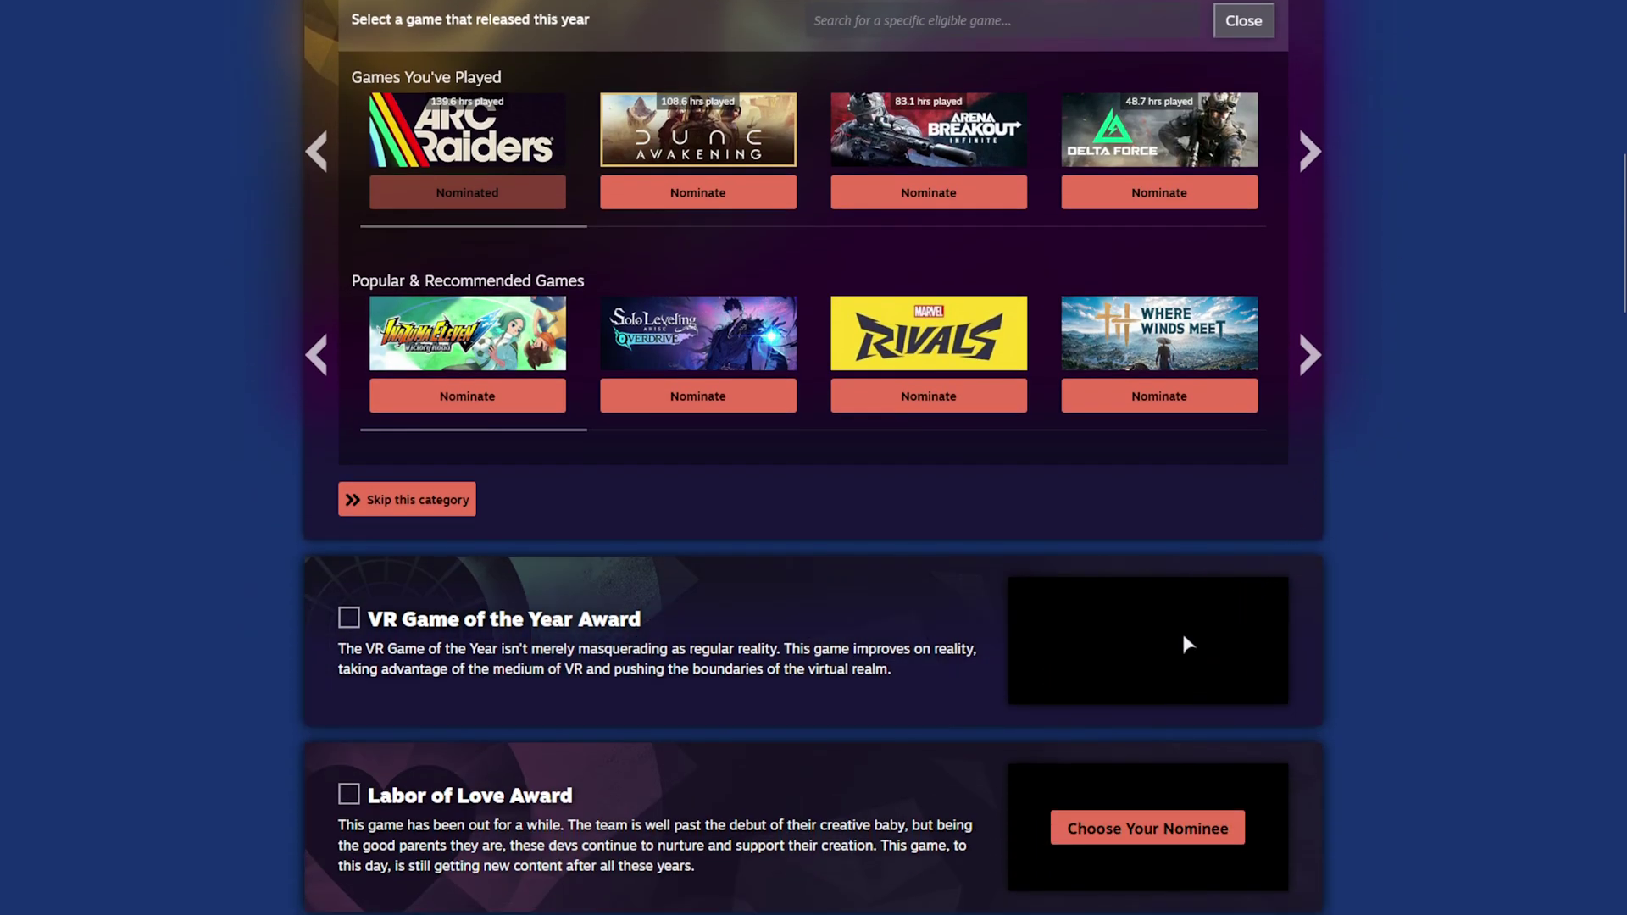
scroll(1205, 586, "down", 3)
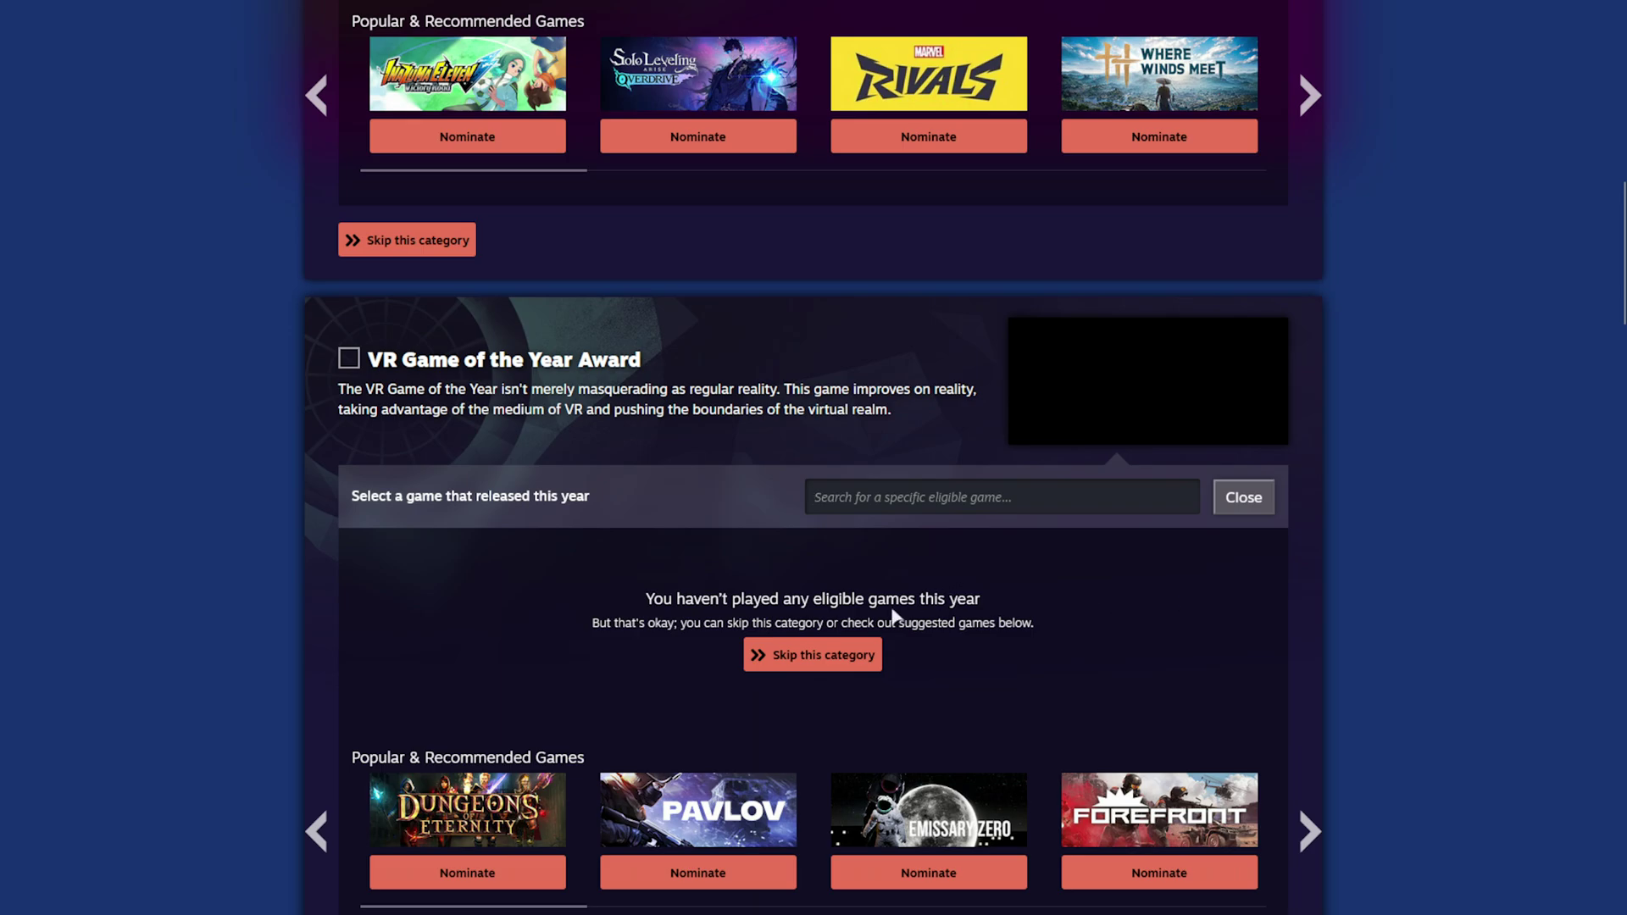
scroll(892, 614, "down", 2)
scroll(1013, 303, "down", 6)
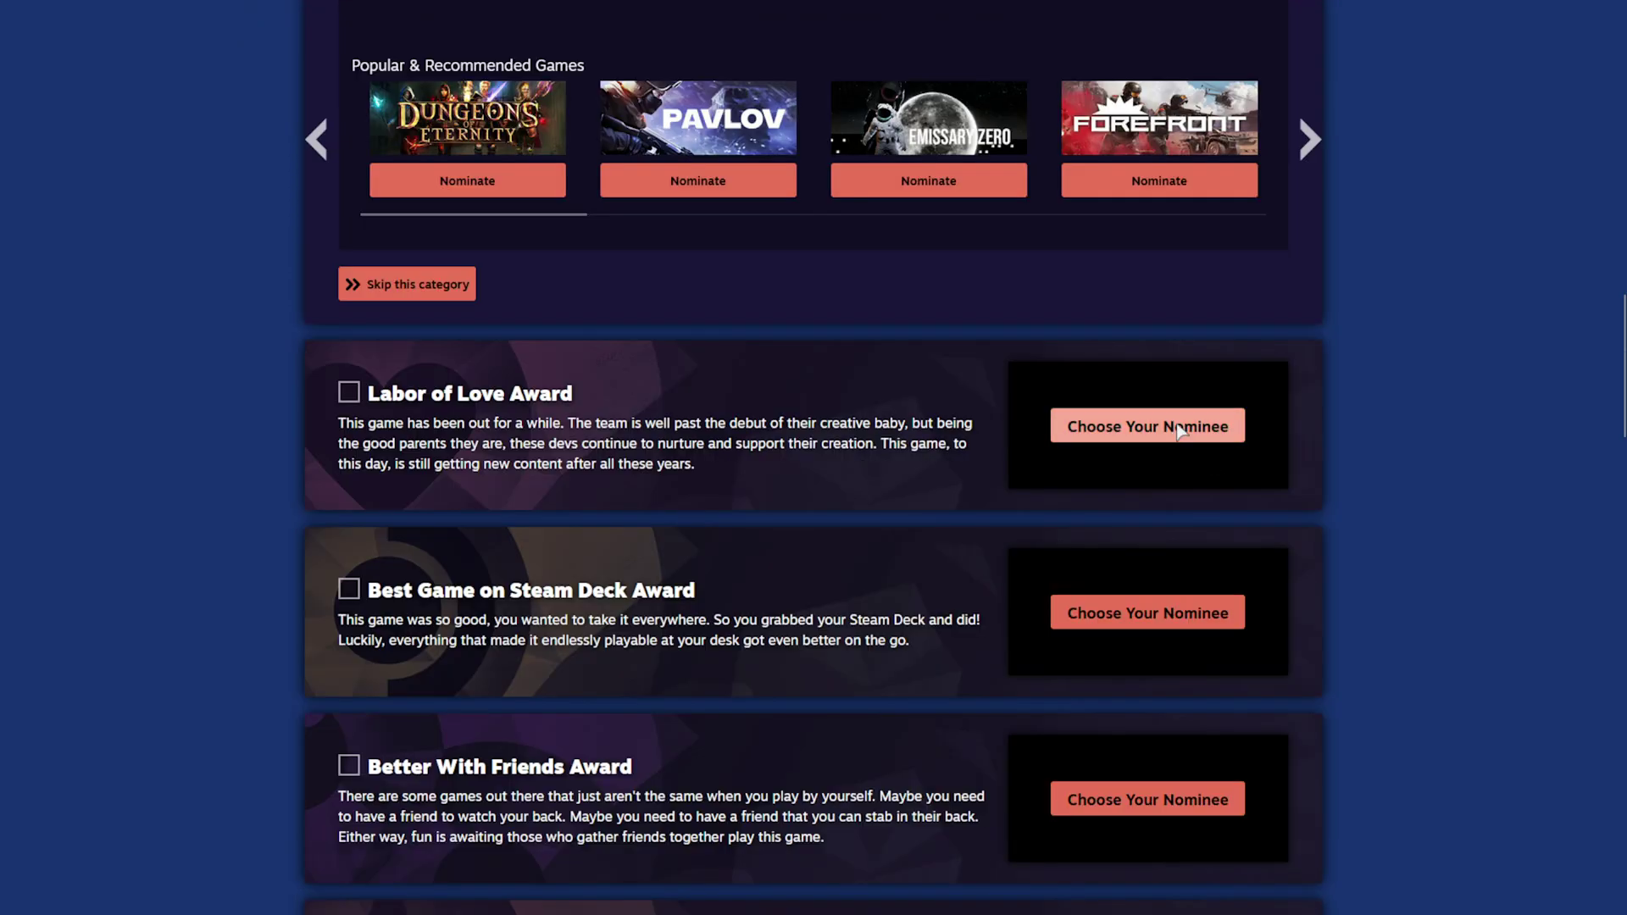
left_click(1145, 422)
type("arc")
scroll(691, 457, "down", 1)
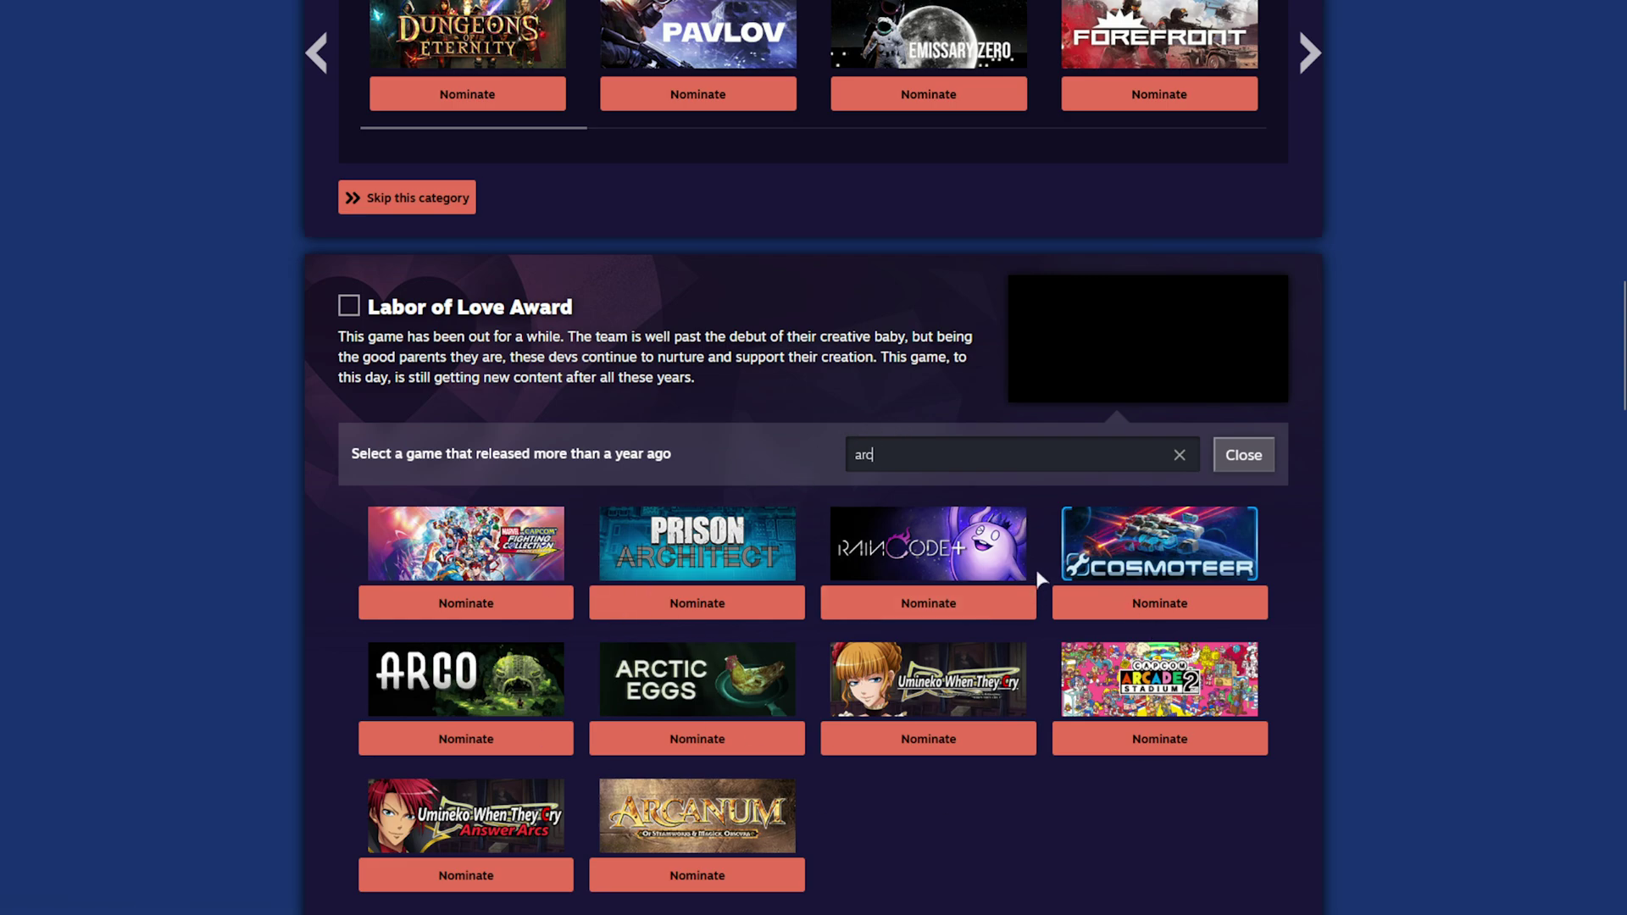
left_click(1180, 455)
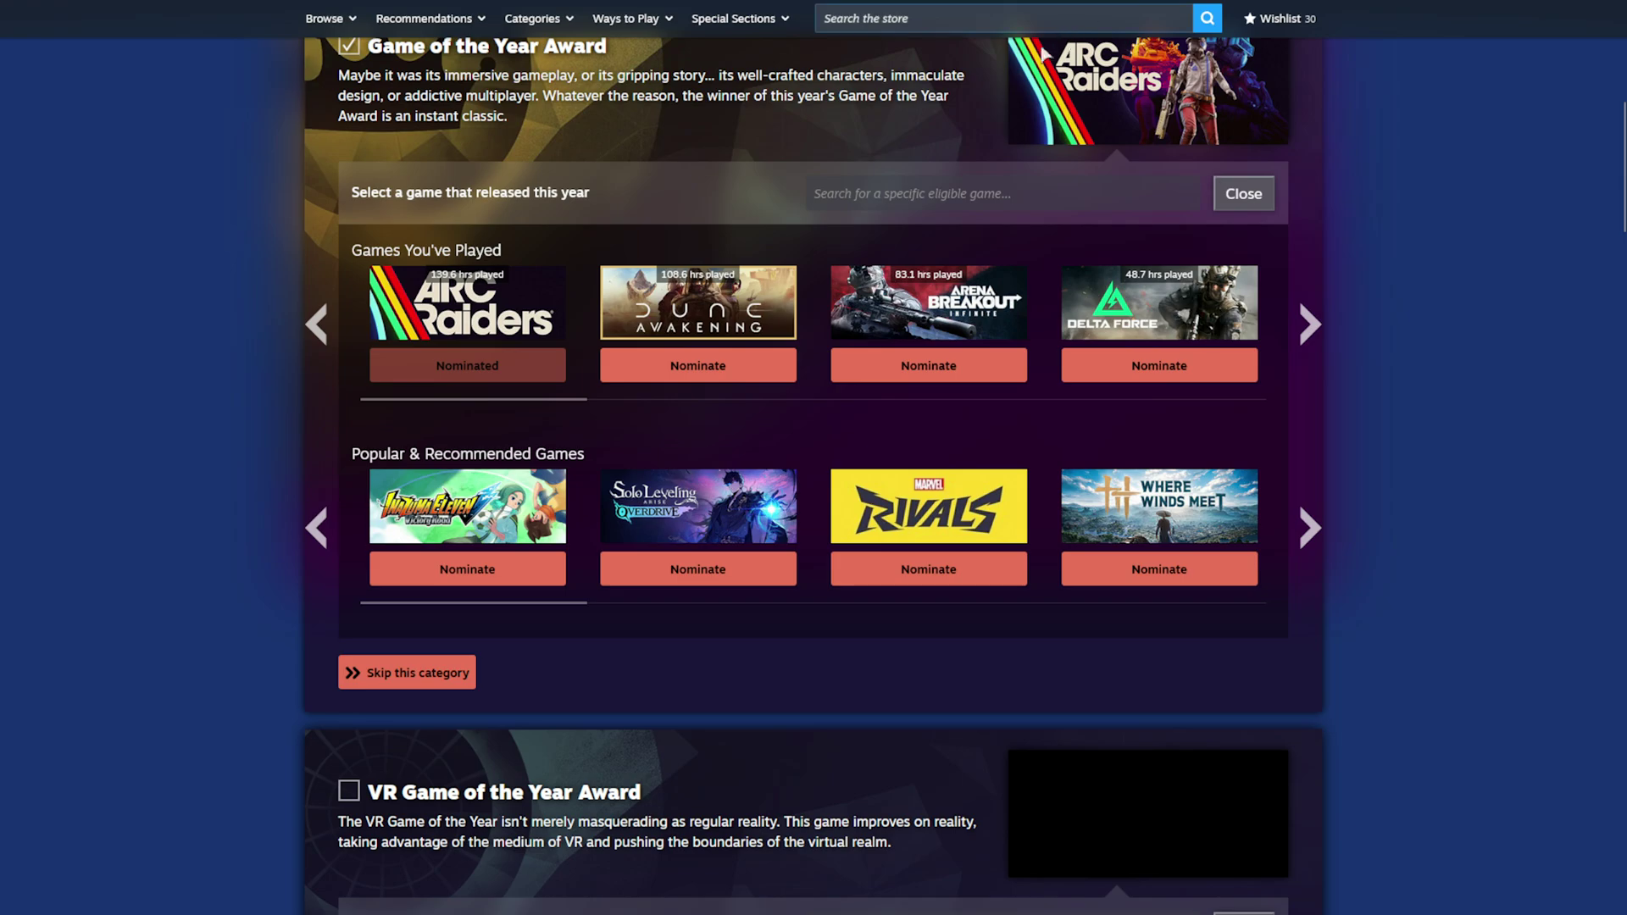
scroll(1121, 157, "up", 1)
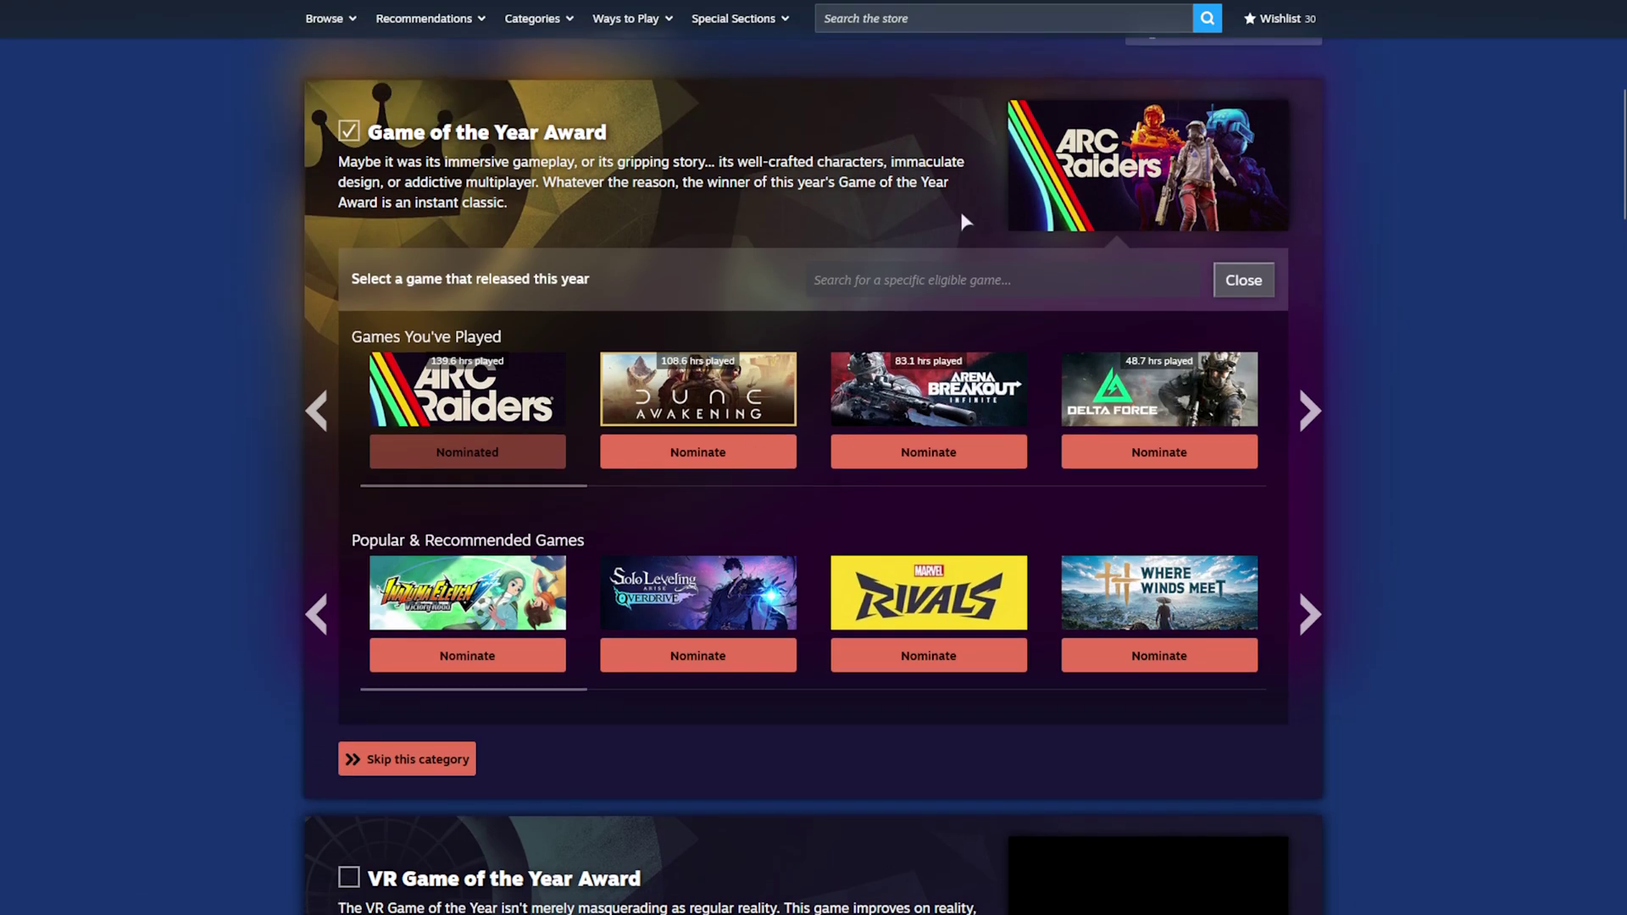
left_click(754, 450)
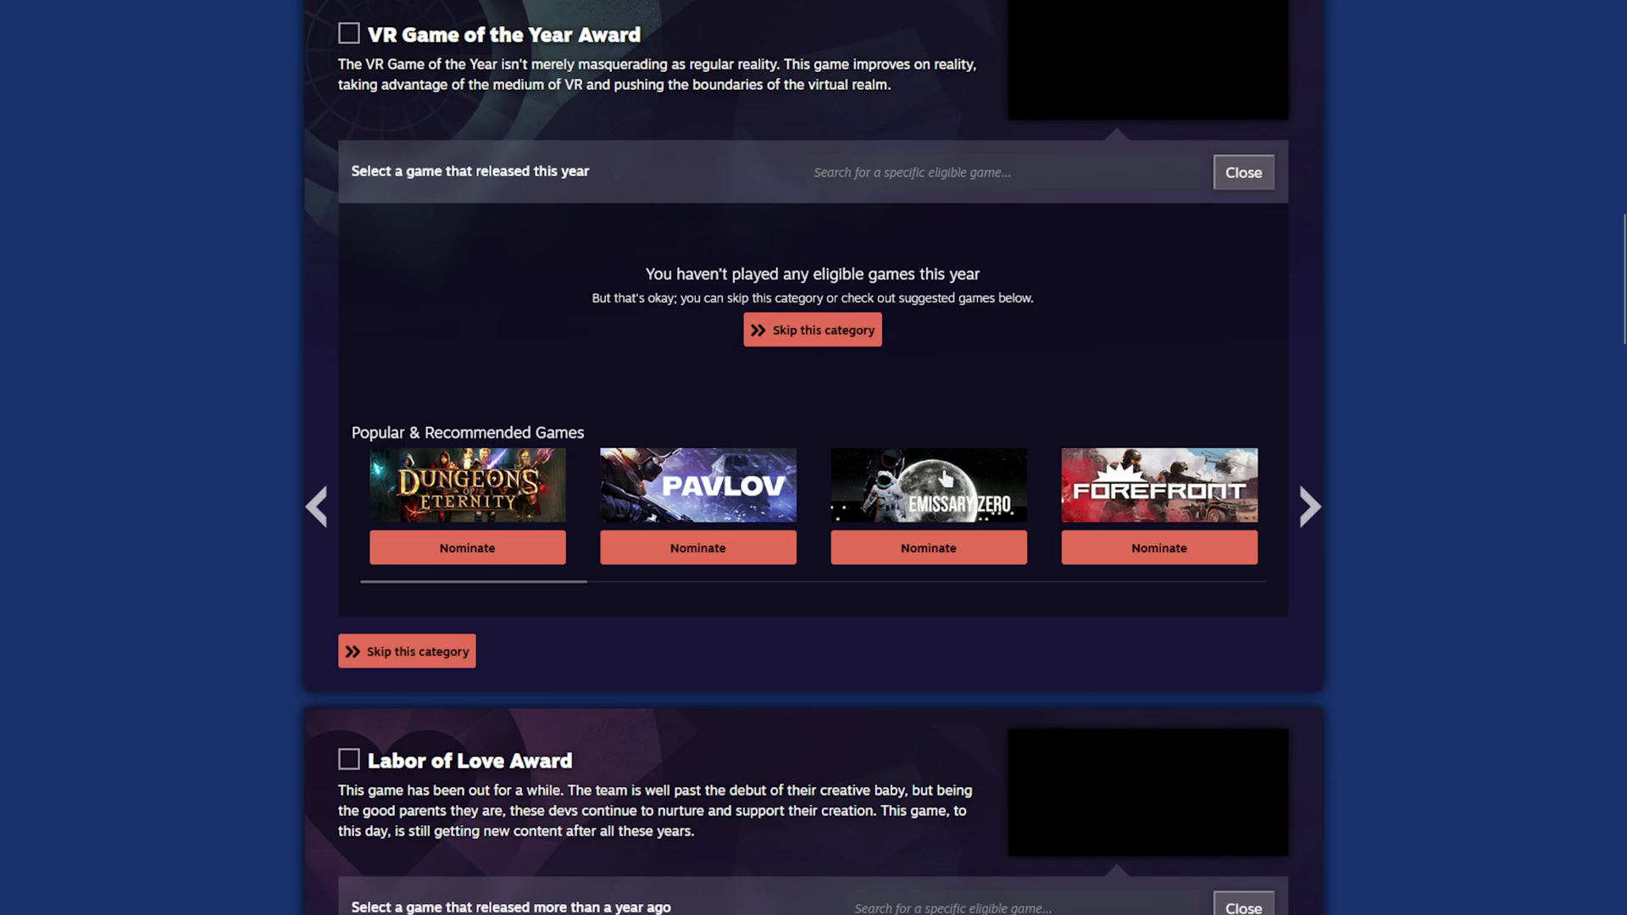
Check the count of nominated categories at the top of the awards page
mouse_move(966, 458)
scroll(1050, 347, "up", 10)
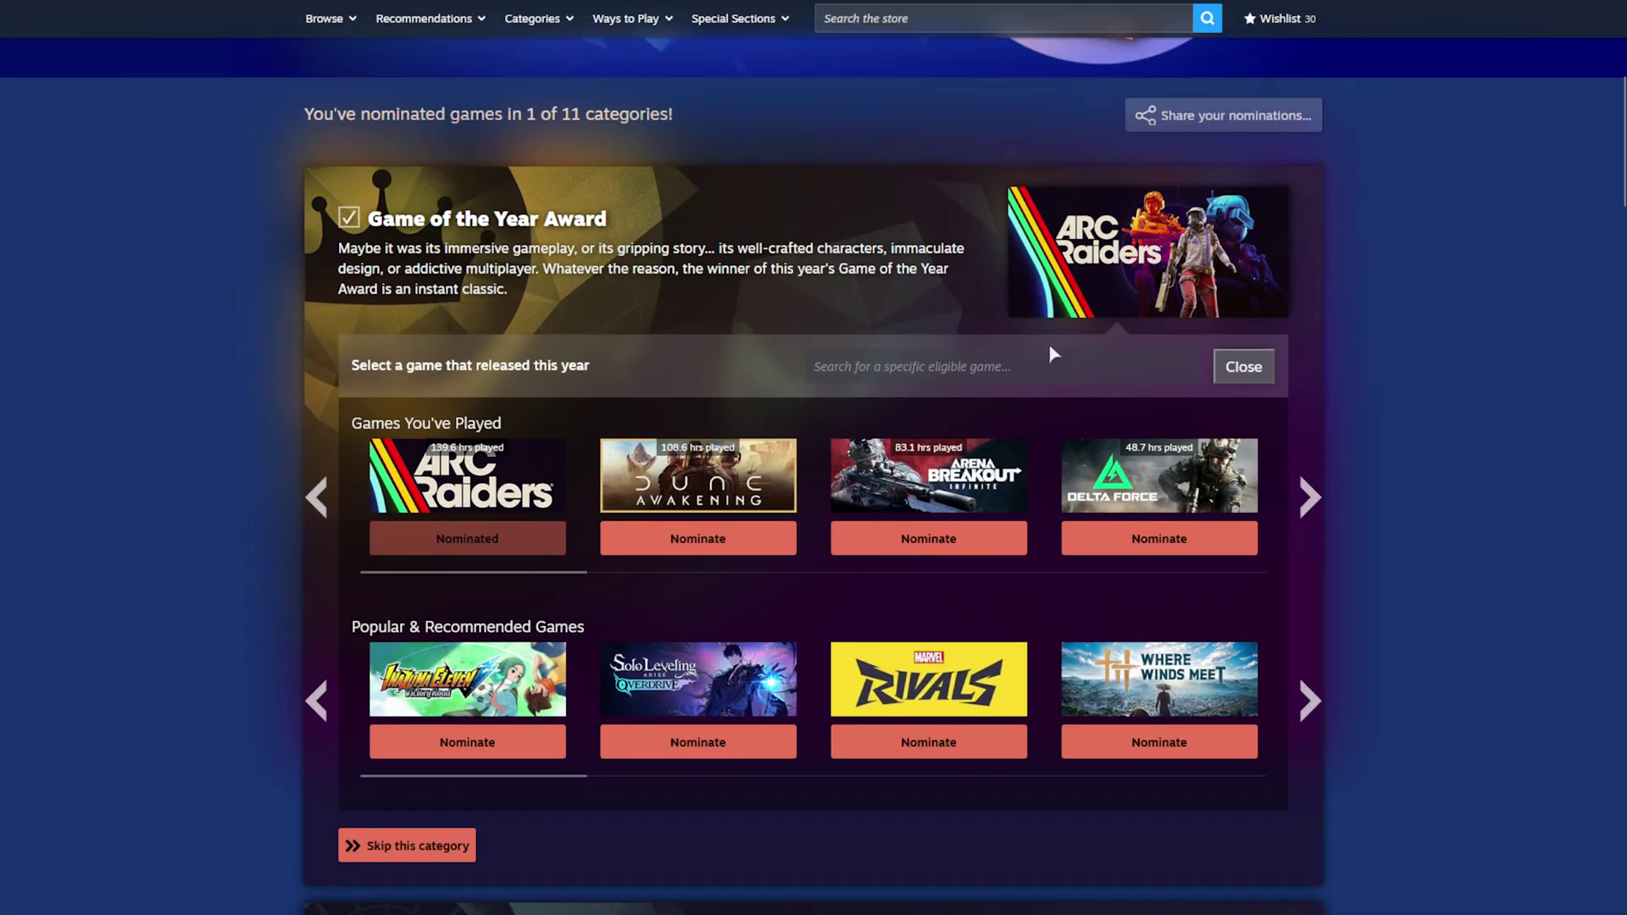
left_click_drag(694, 127, 512, 115)
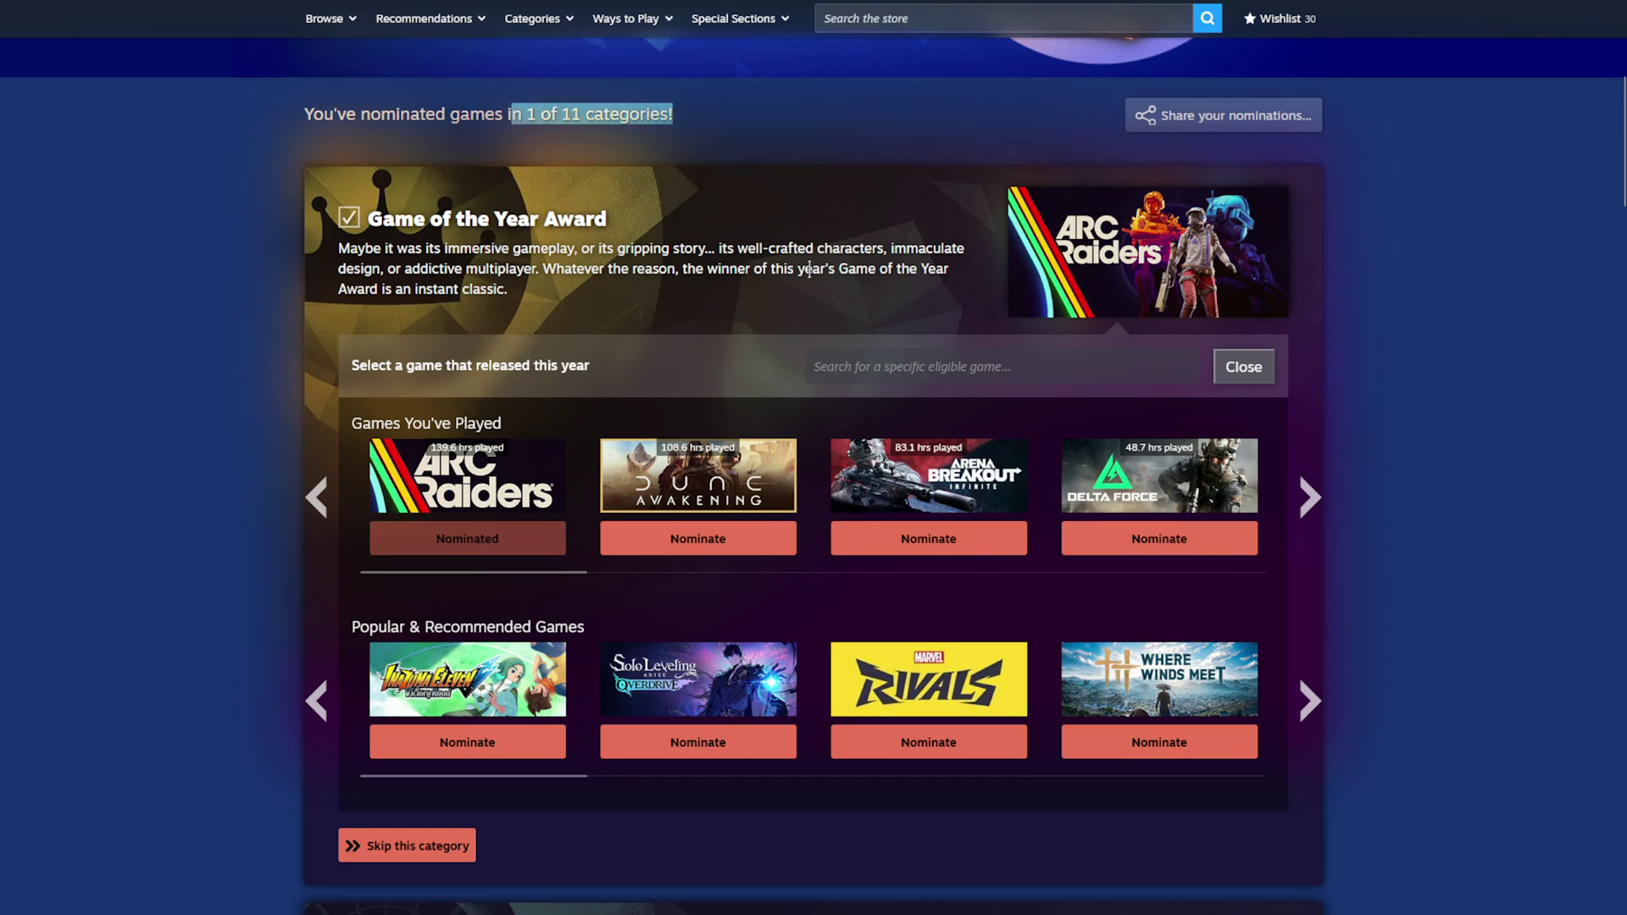
middle_click(1356, 295)
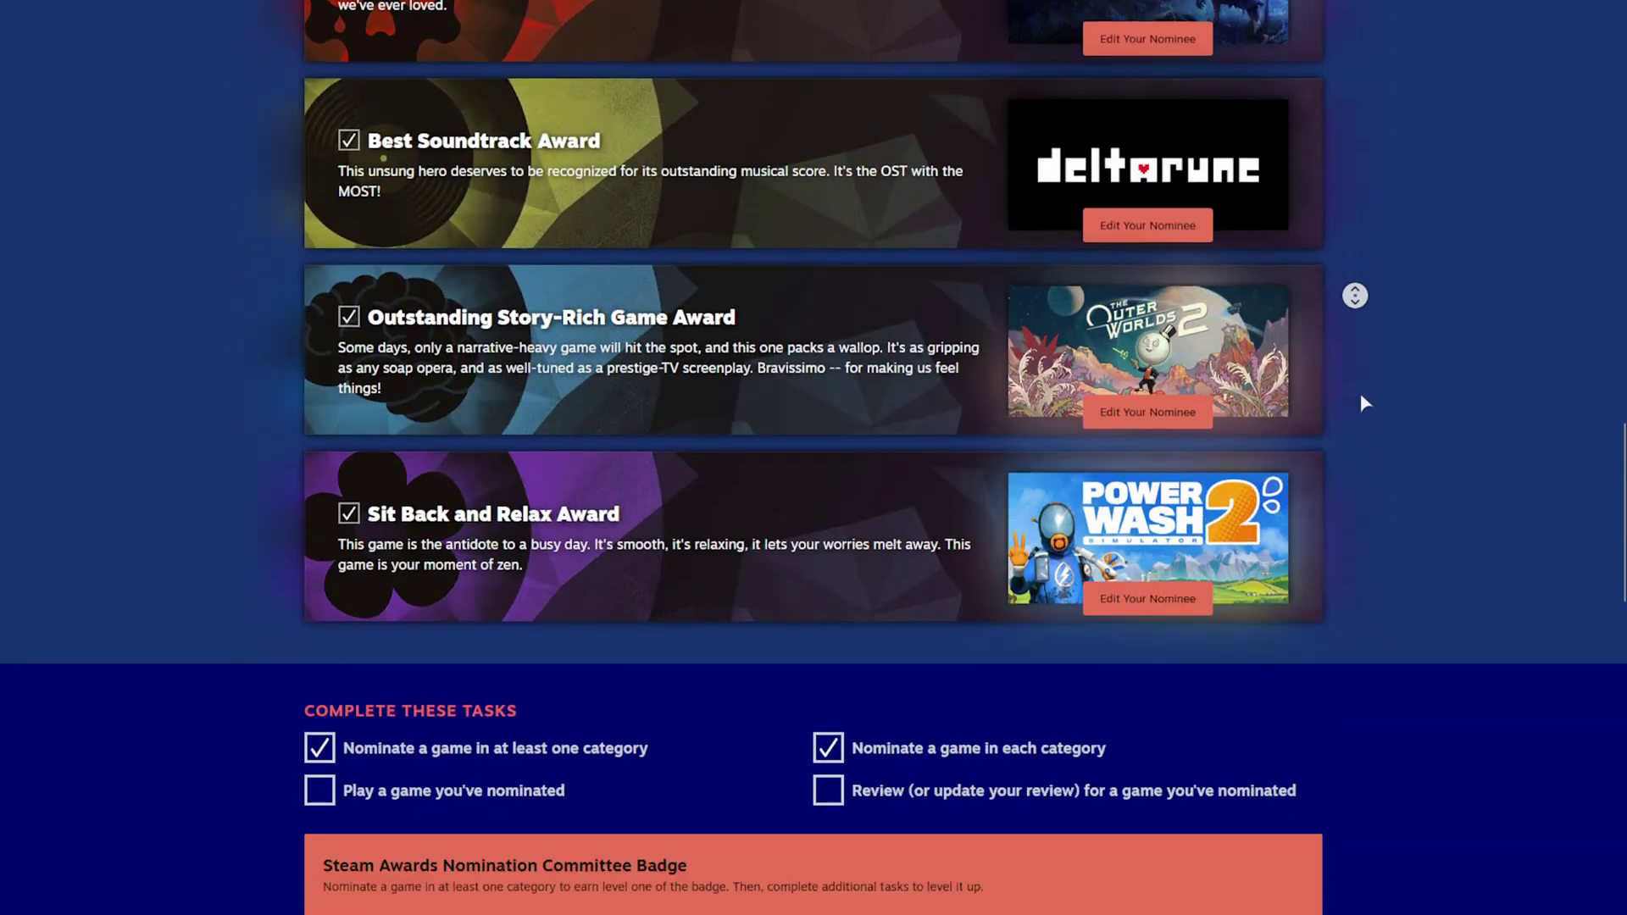
left_click(1124, 351)
left_click_drag(688, 217, 344, 216)
left_click_drag(1150, 219, 861, 204)
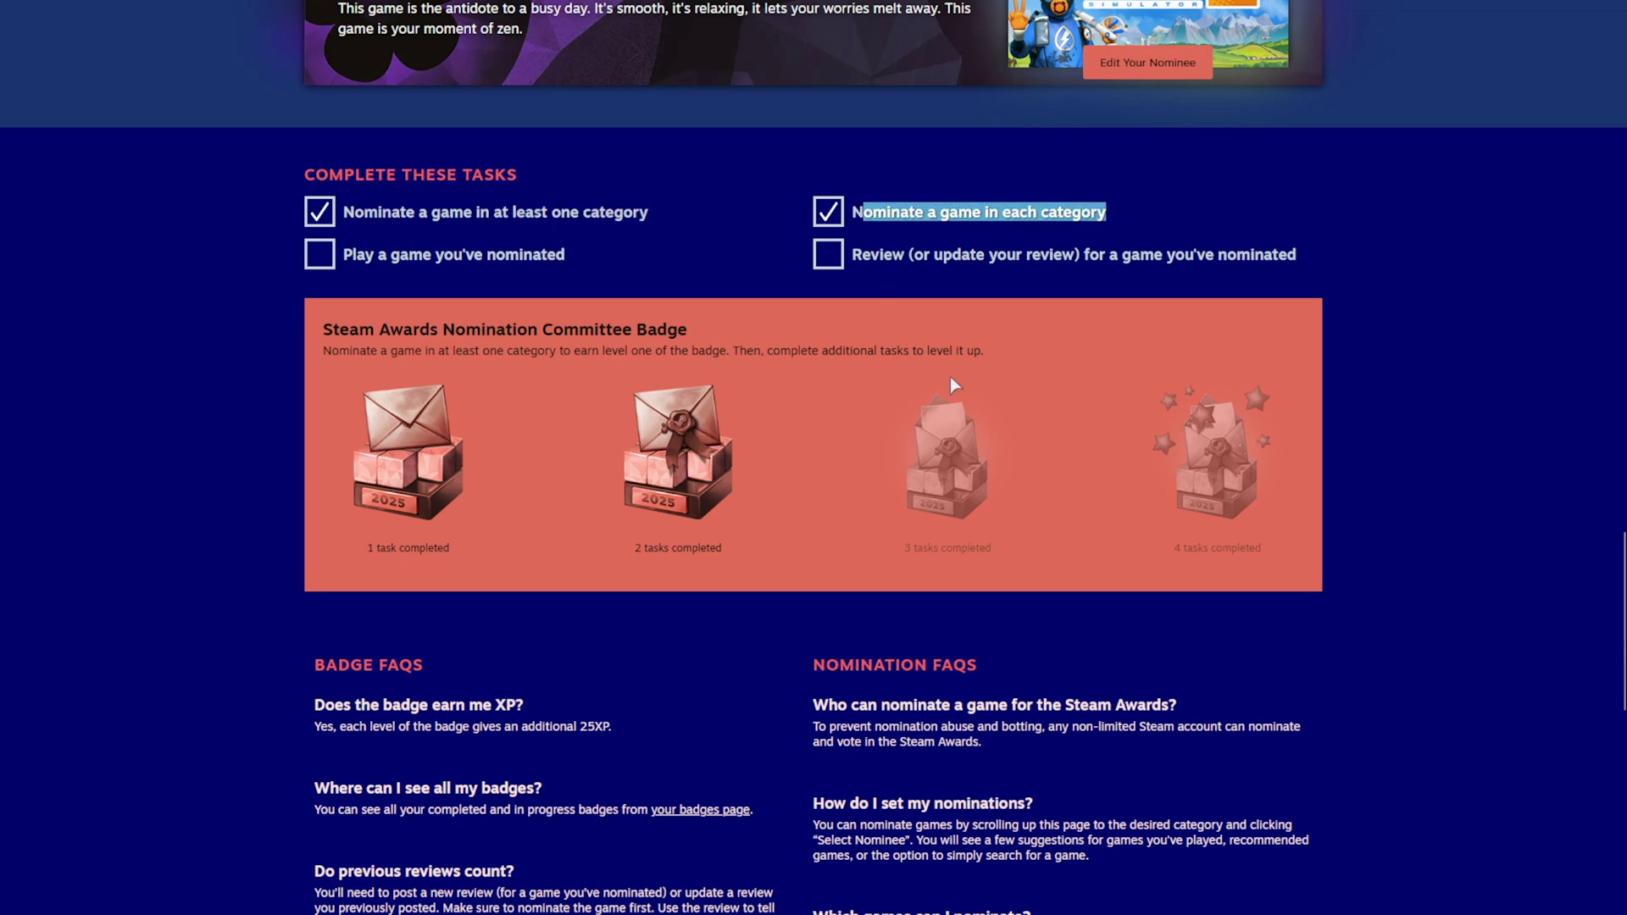
left_click_drag(579, 278, 337, 263)
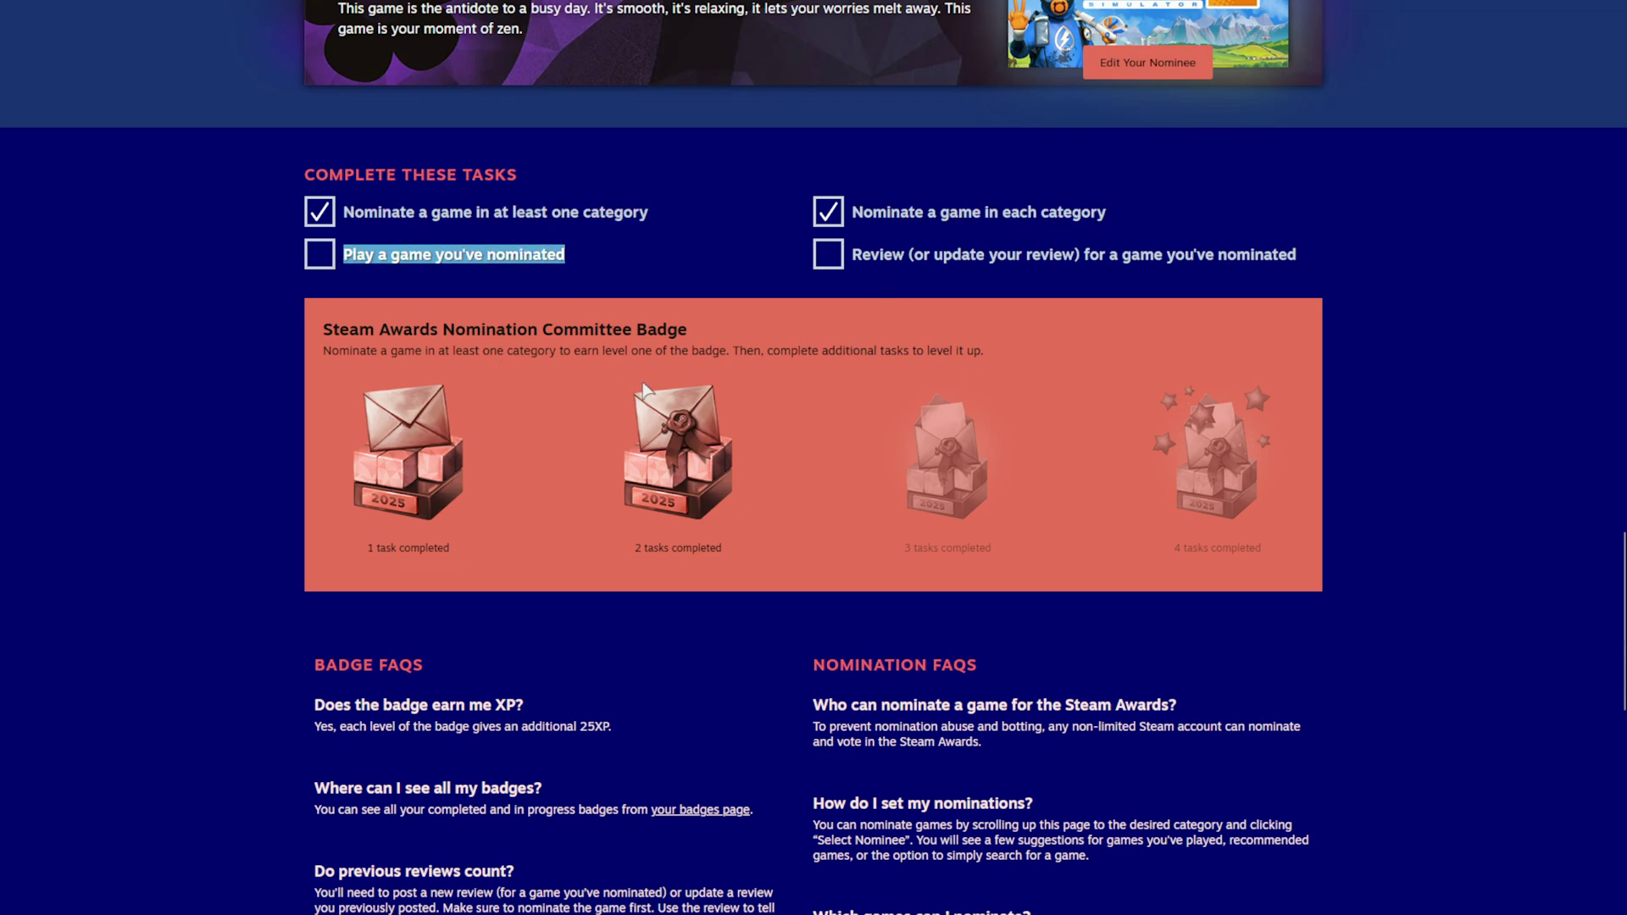
scroll(781, 501, "up", 7)
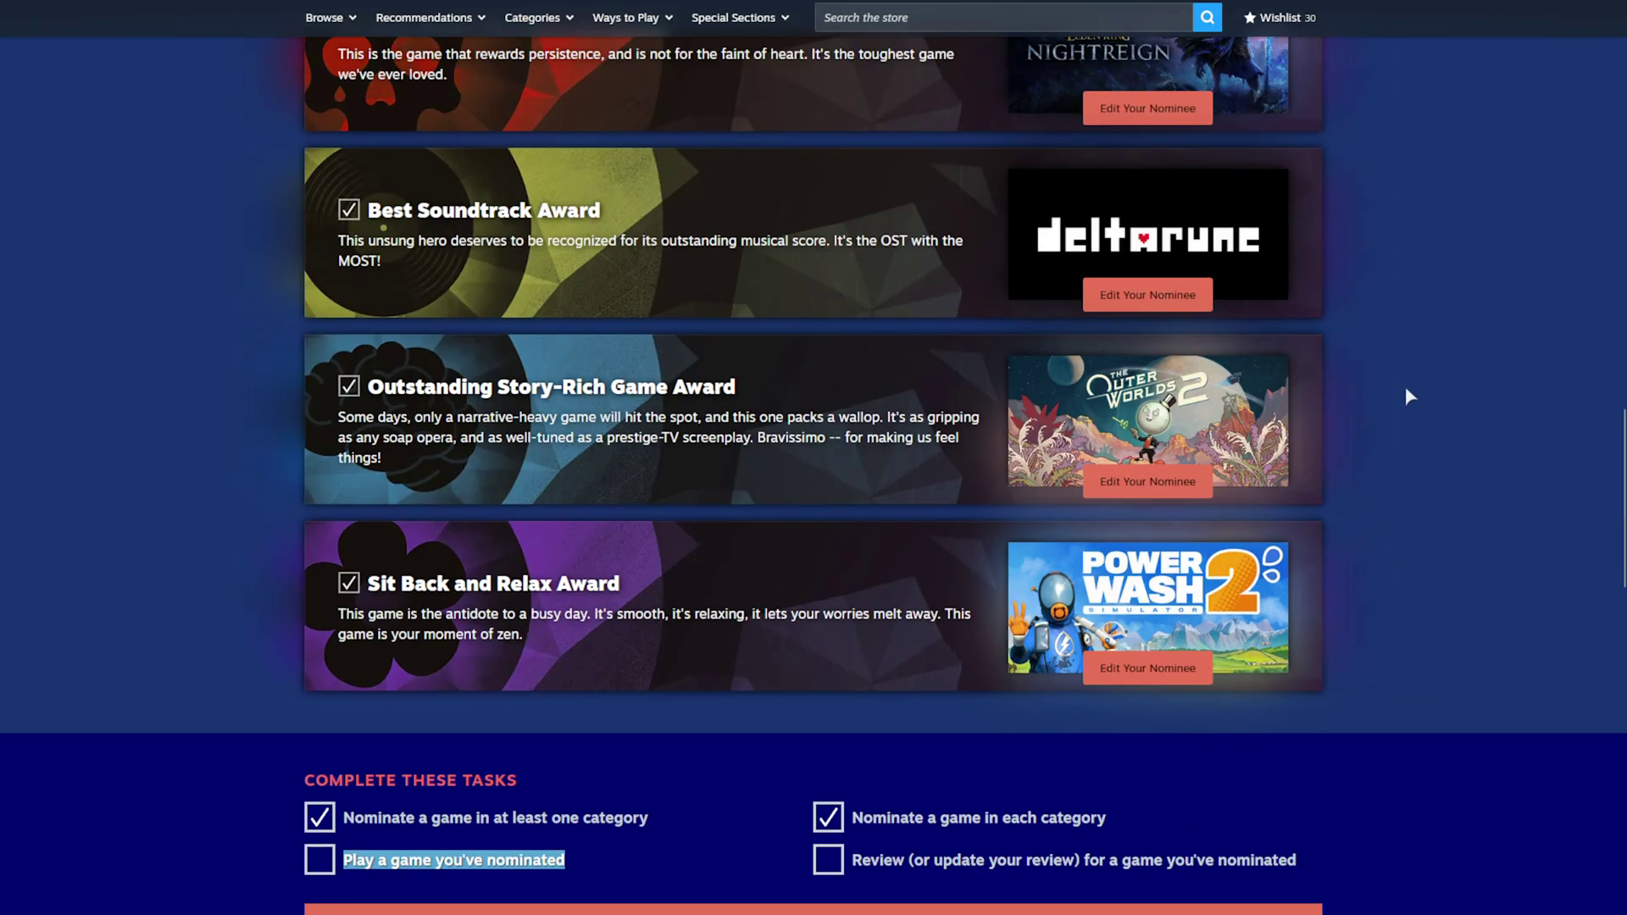
scroll(1394, 398, "up", 1)
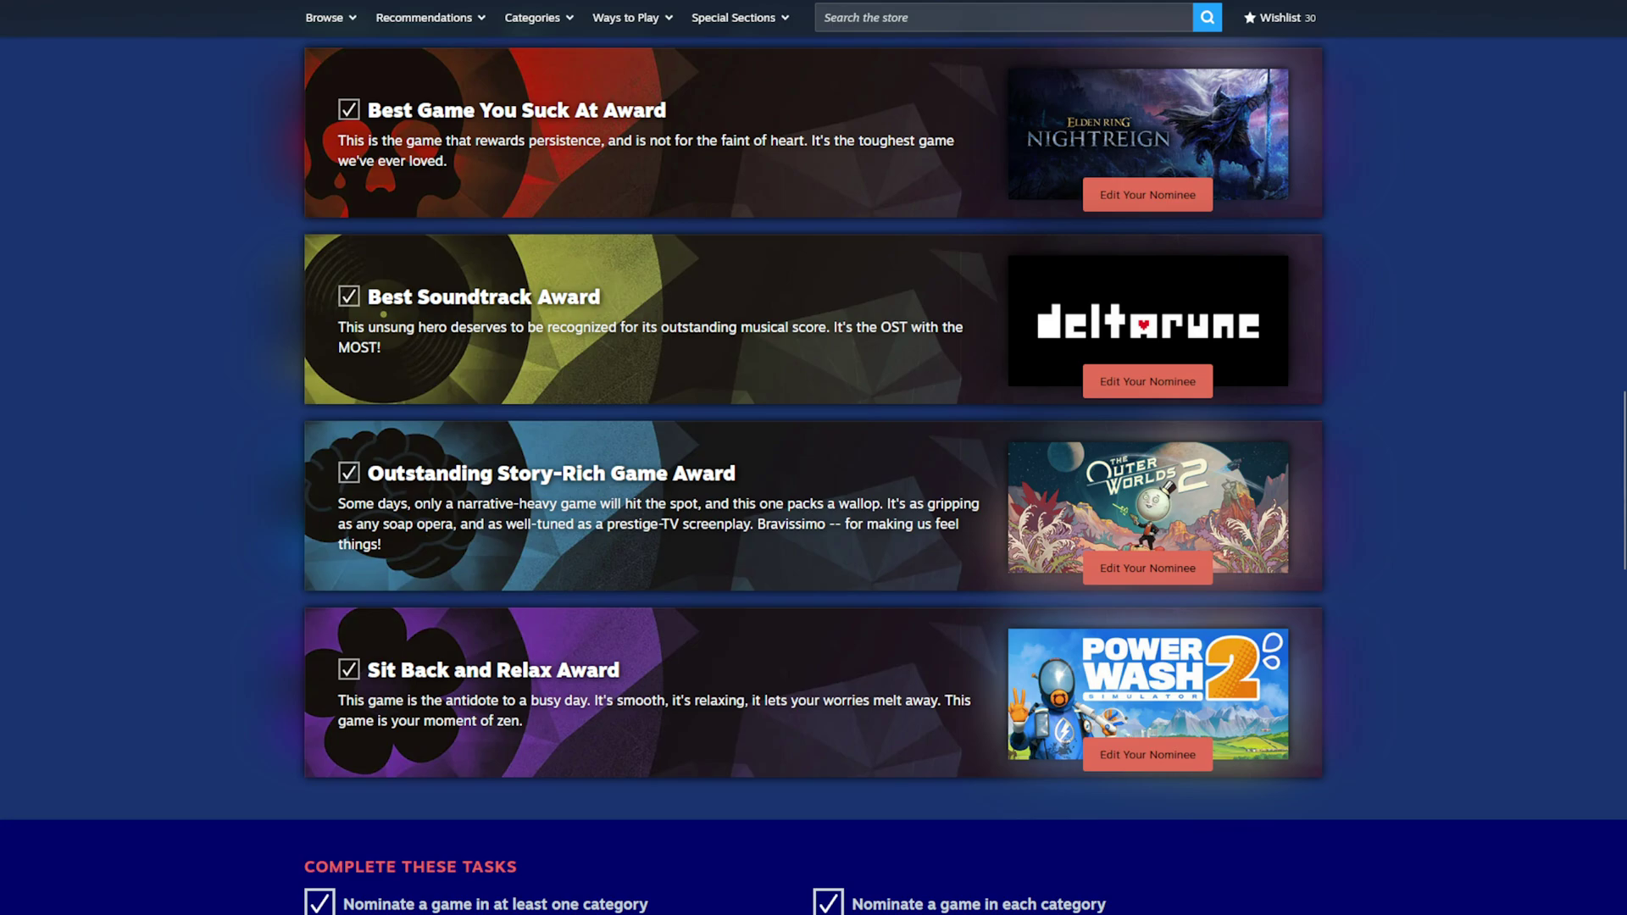
Play ARC Raiders from the Steam client library, then close the Fatal Error dialog with OK
key("alt+Tab")
left_click(542, 468)
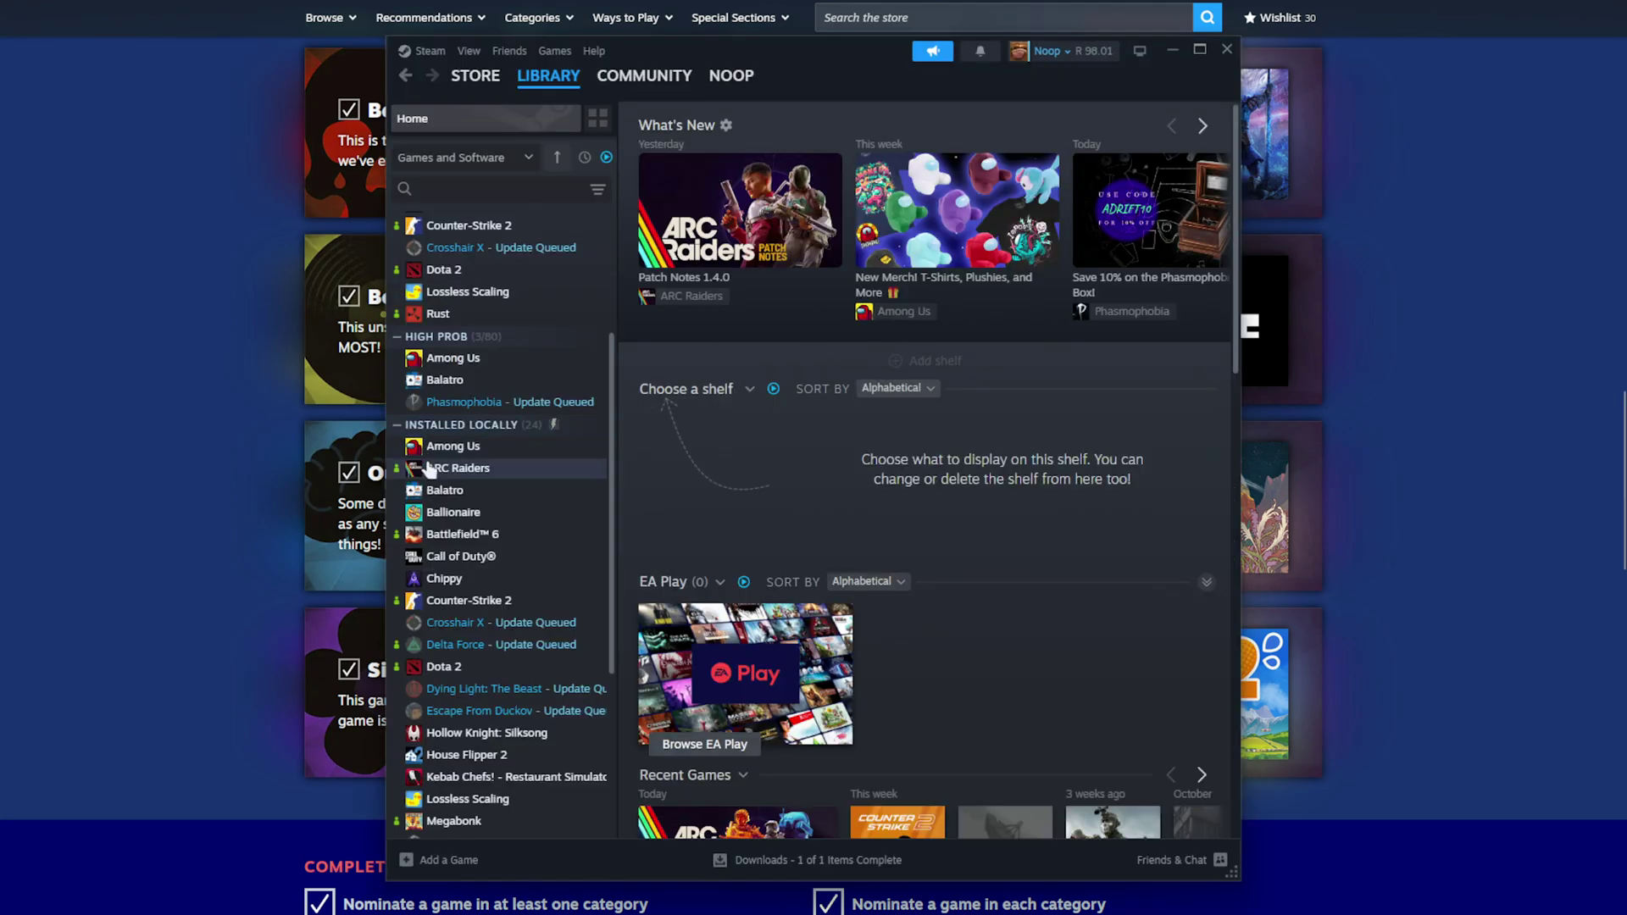
left_click(684, 328)
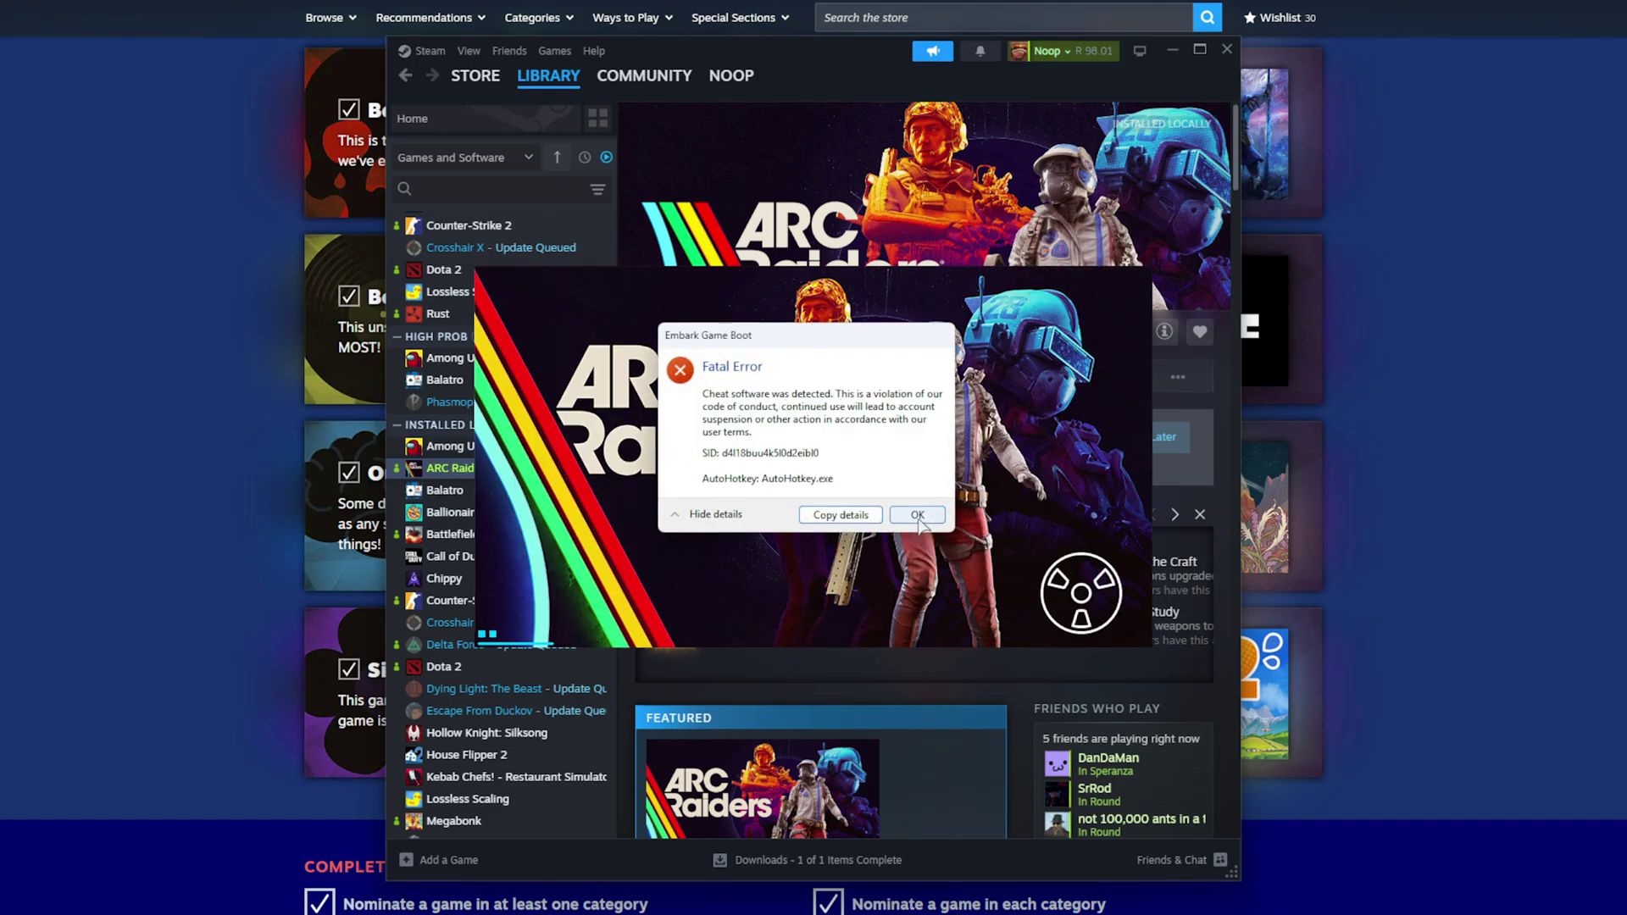
left_click(919, 517)
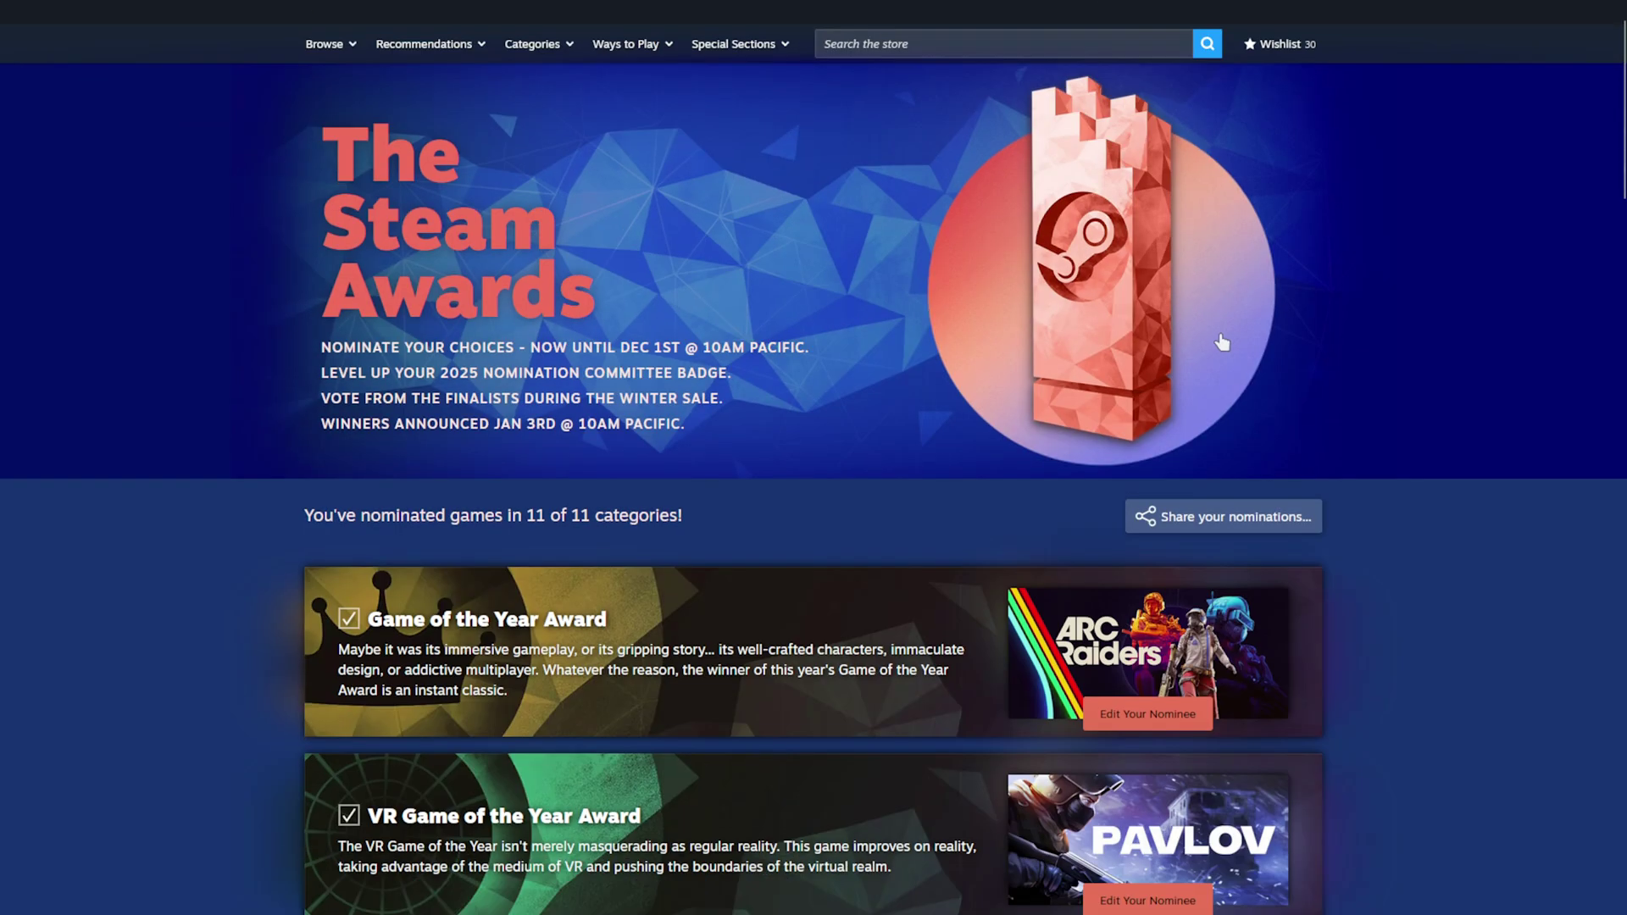
scroll(1307, 386, "down", 9)
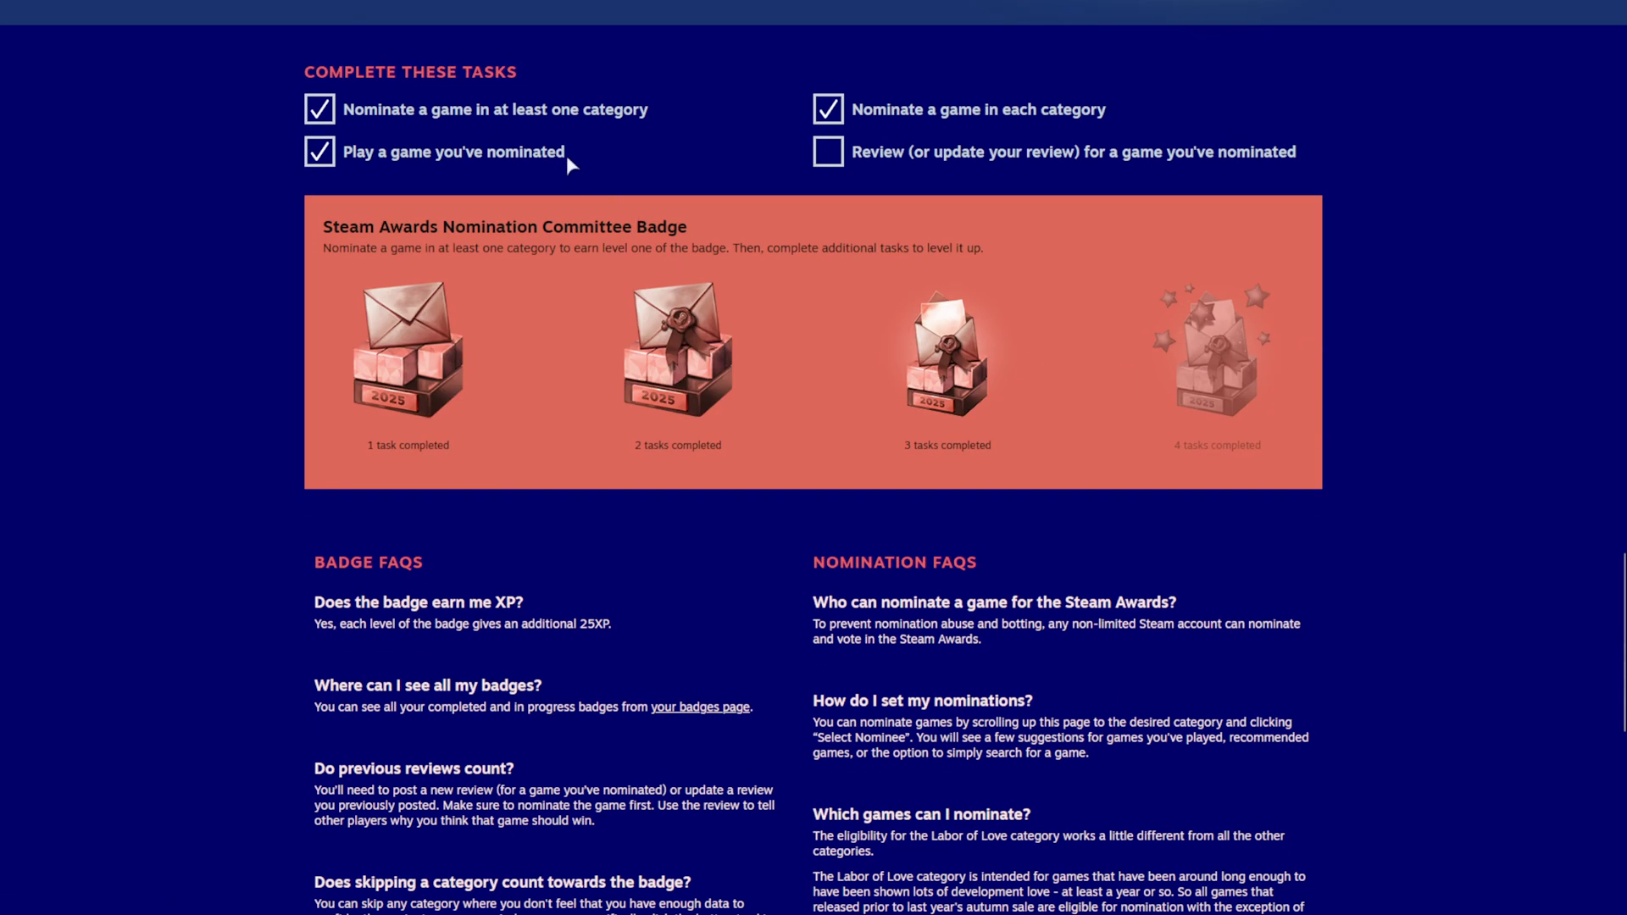
left_click_drag(564, 156, 310, 154)
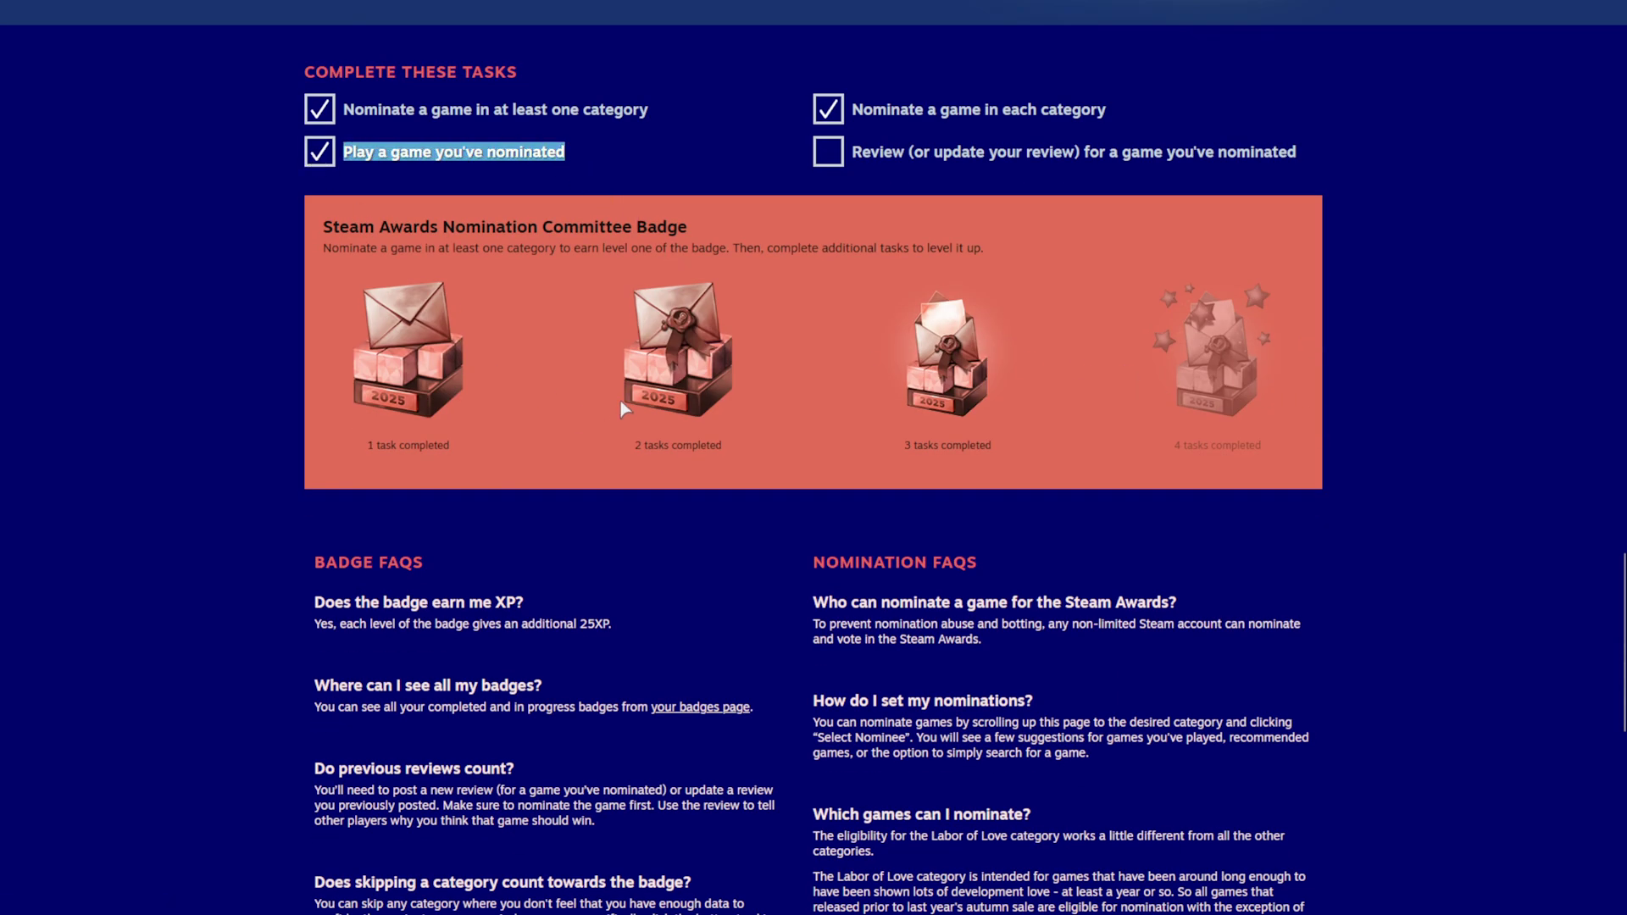
mouse_move(901, 172)
left_mouse_down()
mouse_move(1198, 157)
mouse_move(1269, 196)
left_mouse_up()
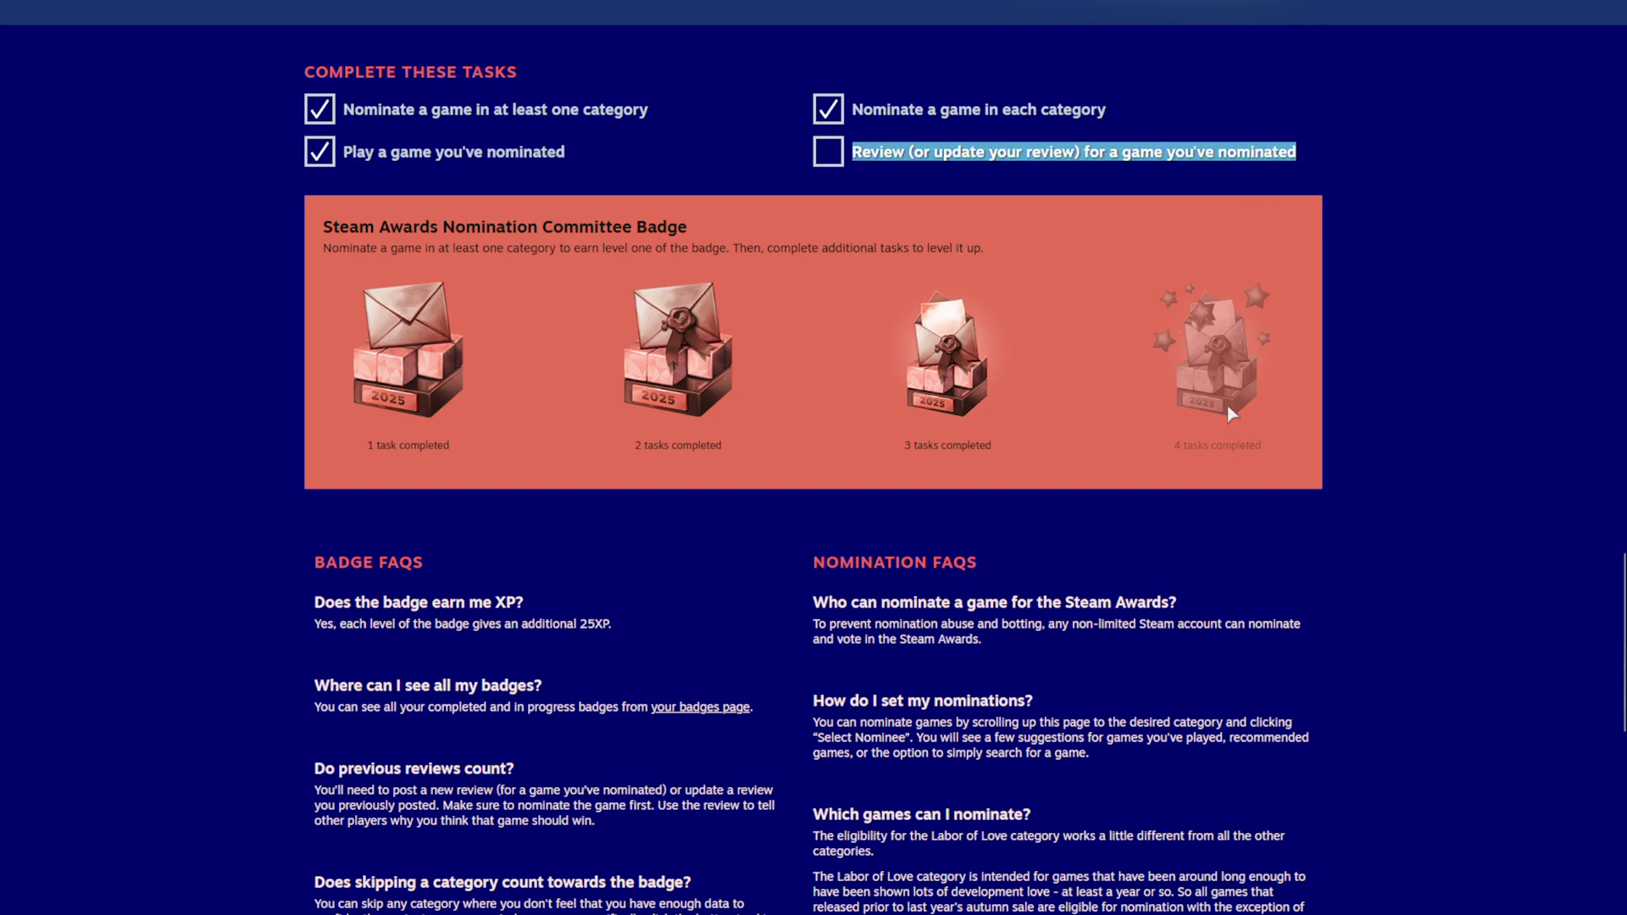
scroll(1231, 413, "up", 15)
scroll(1161, 695, "up", 8)
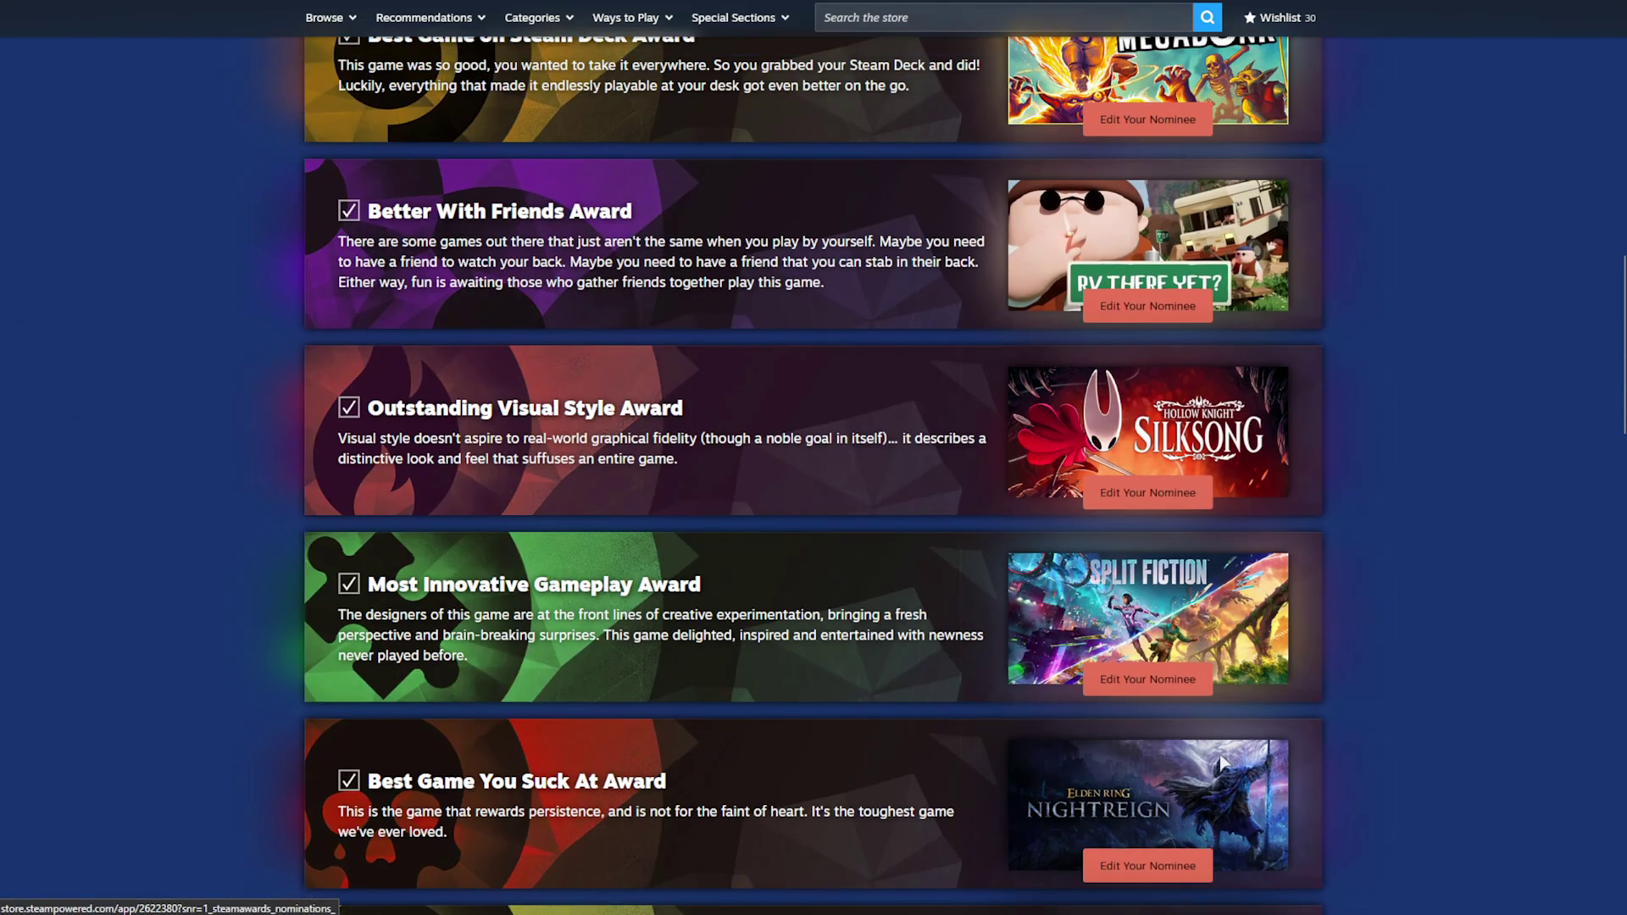
scroll(1263, 512, "up", 3)
mouse_move(1187, 373)
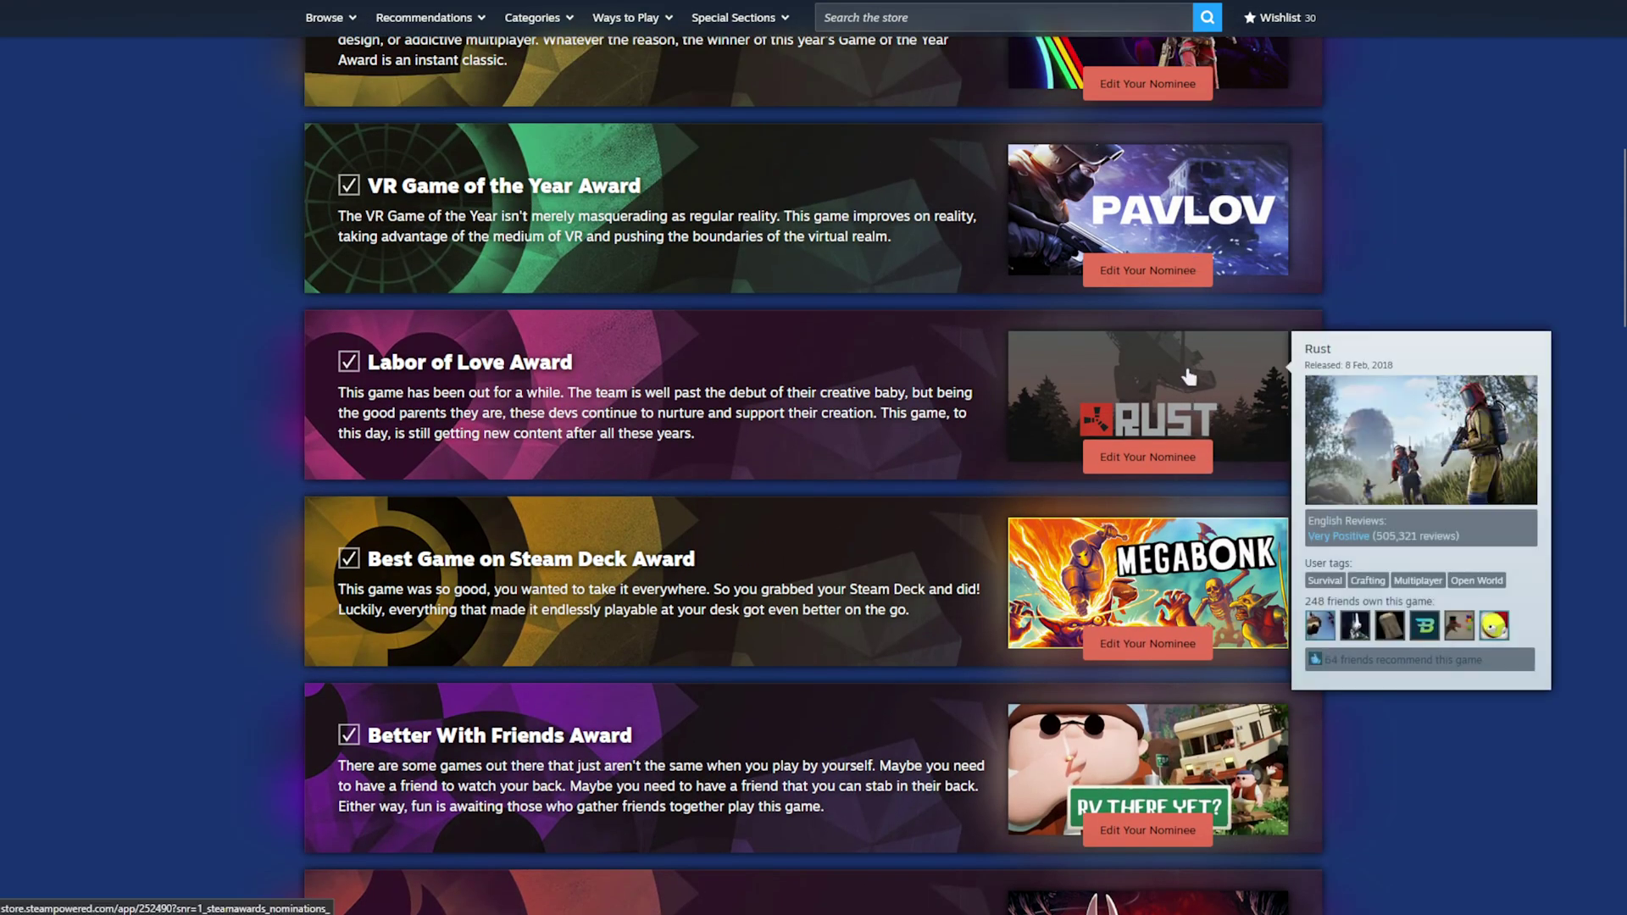
Open the Rust store page and its existing review for editing
left_click(1082, 336)
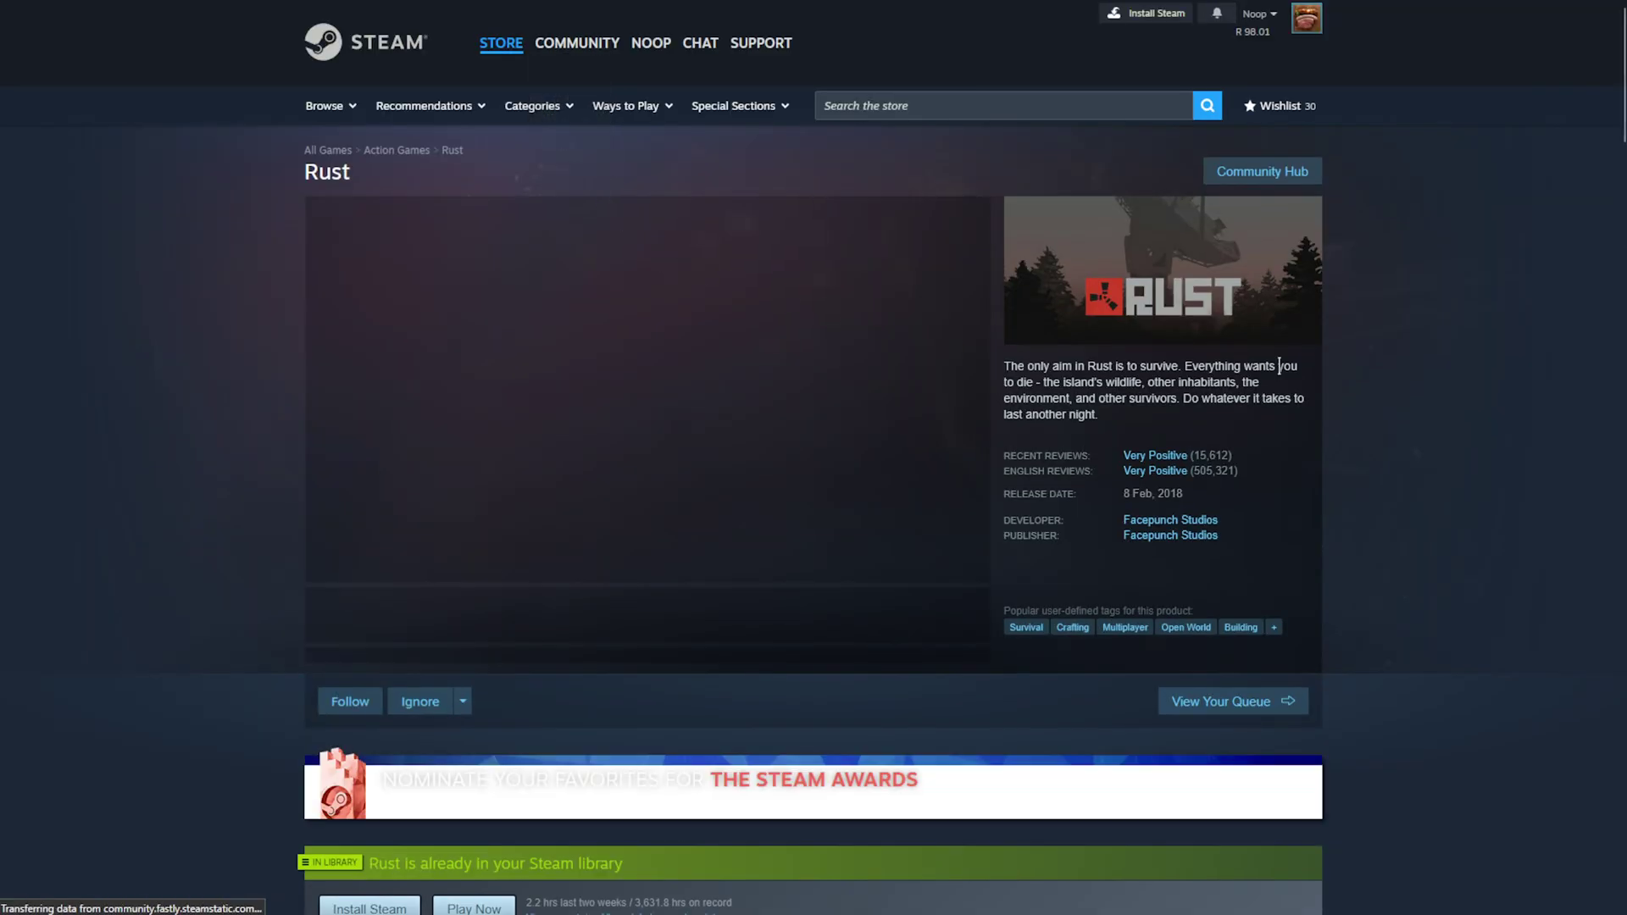
scroll(1326, 365, "down", 10)
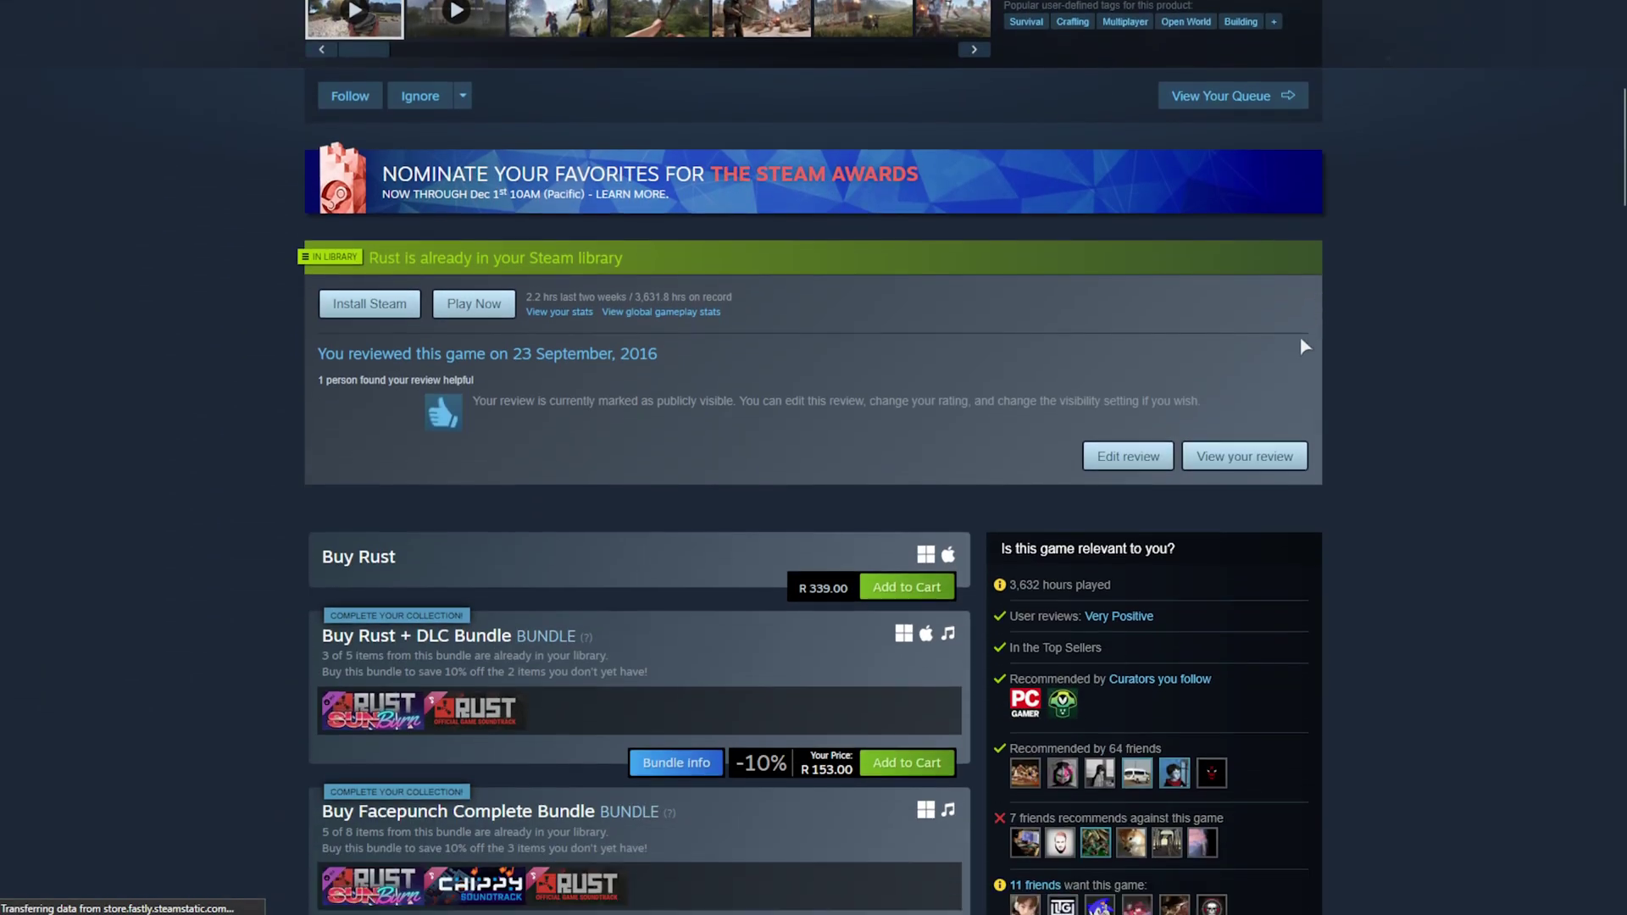
scroll(1299, 332, "up", 1)
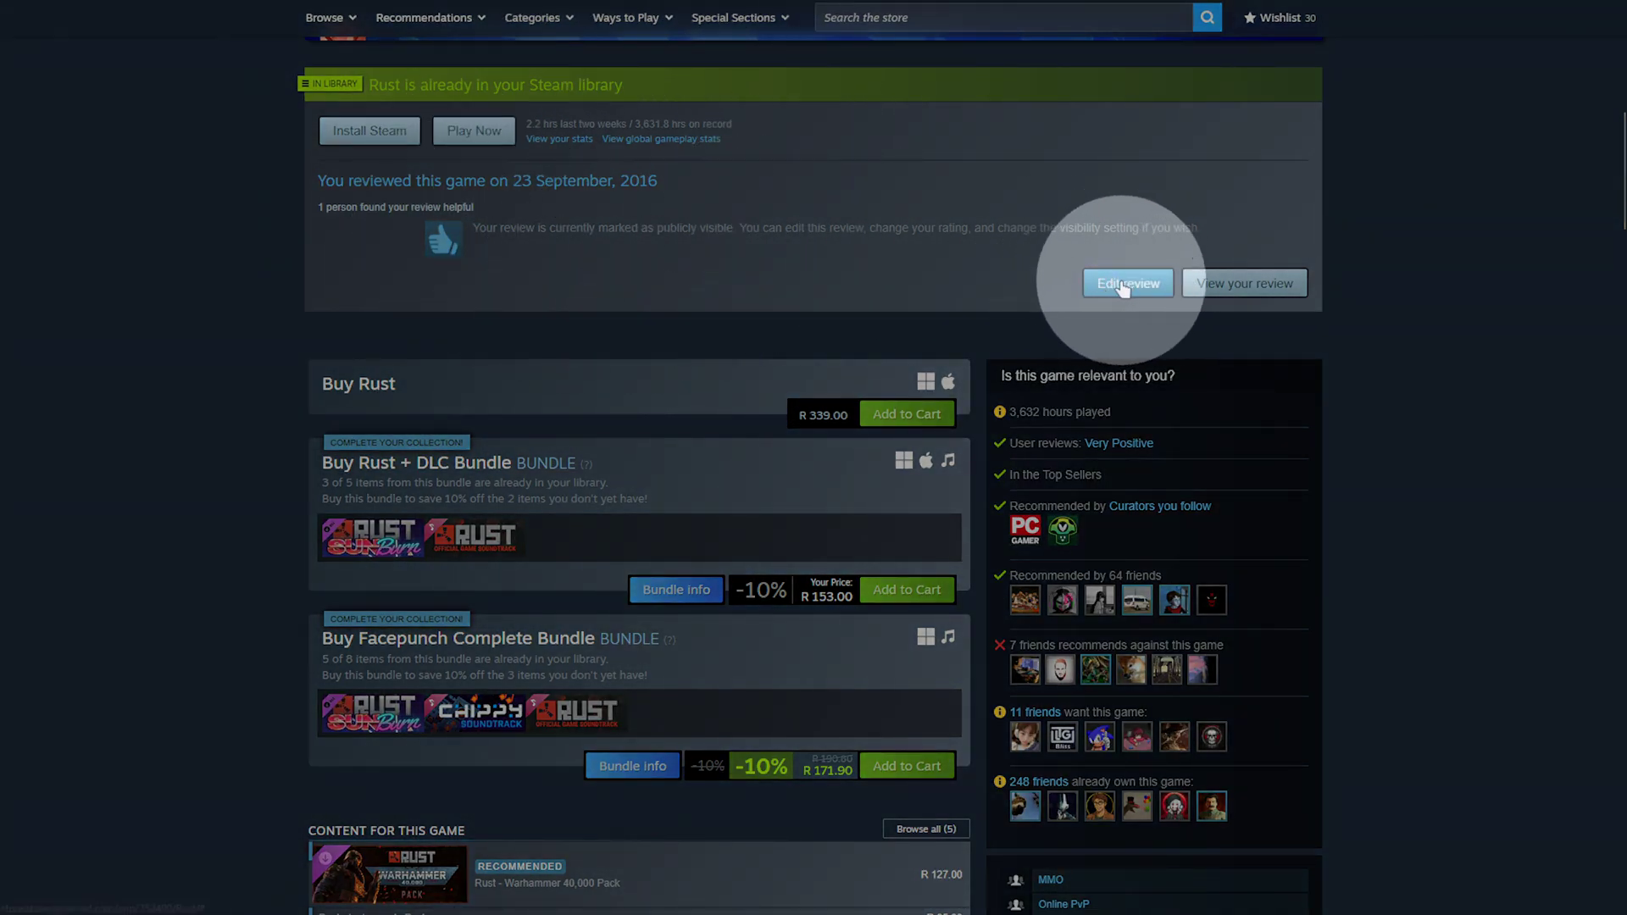
left_click(1131, 282)
Paste the review text for ARC Raiders, mark it recommended, and post it
scroll(880, 298, "down", 1)
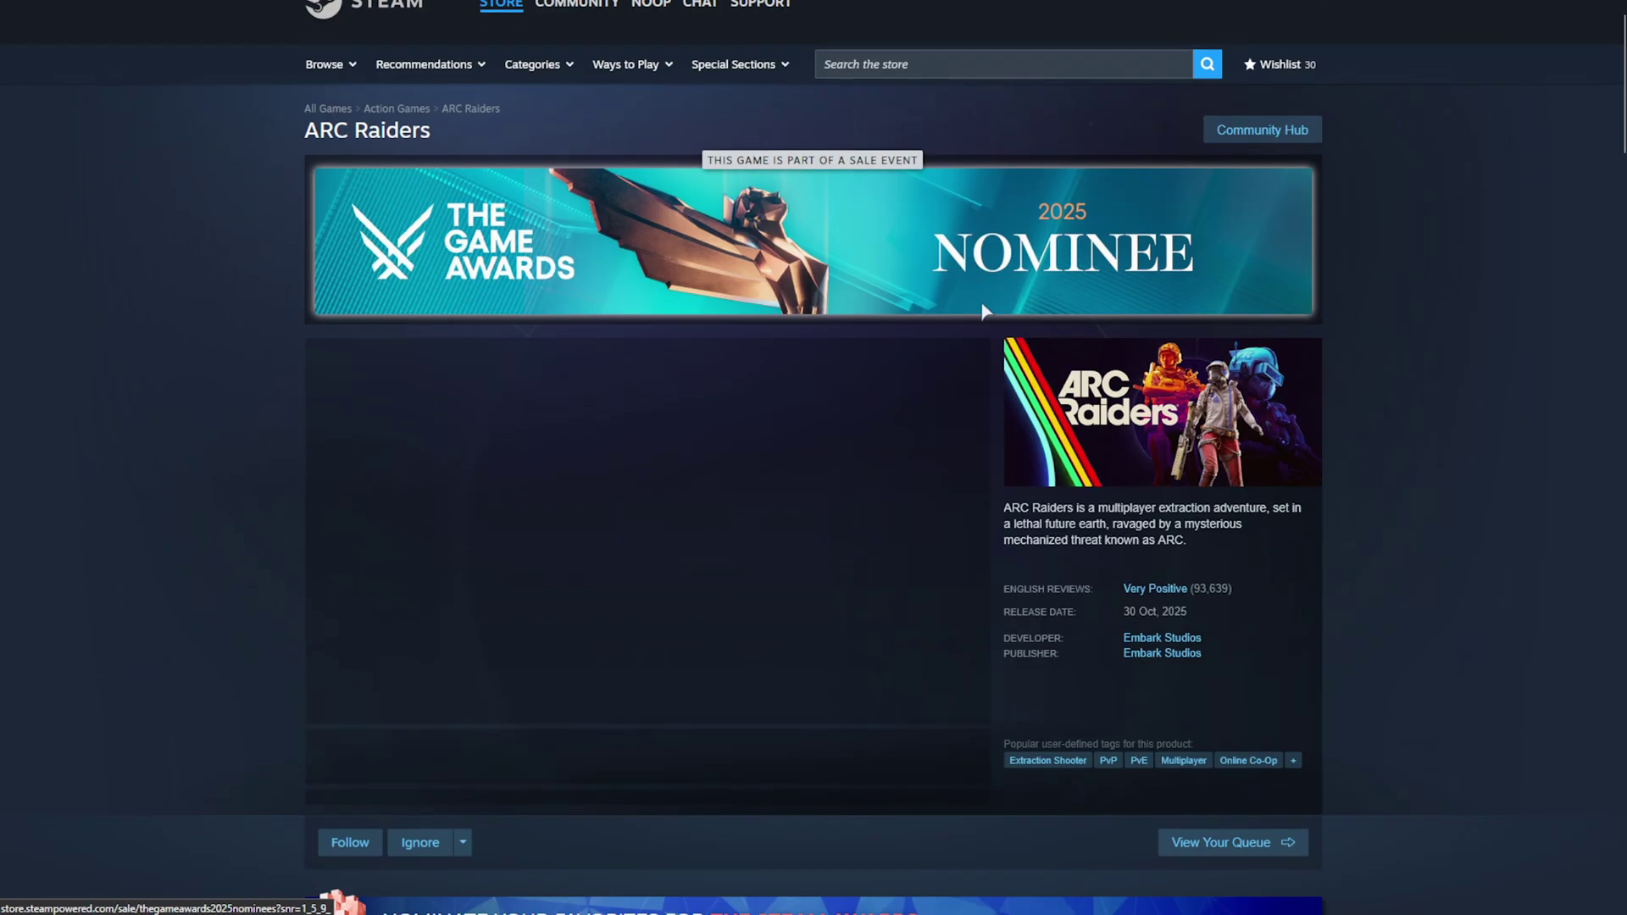
scroll(1016, 335, "down", 9)
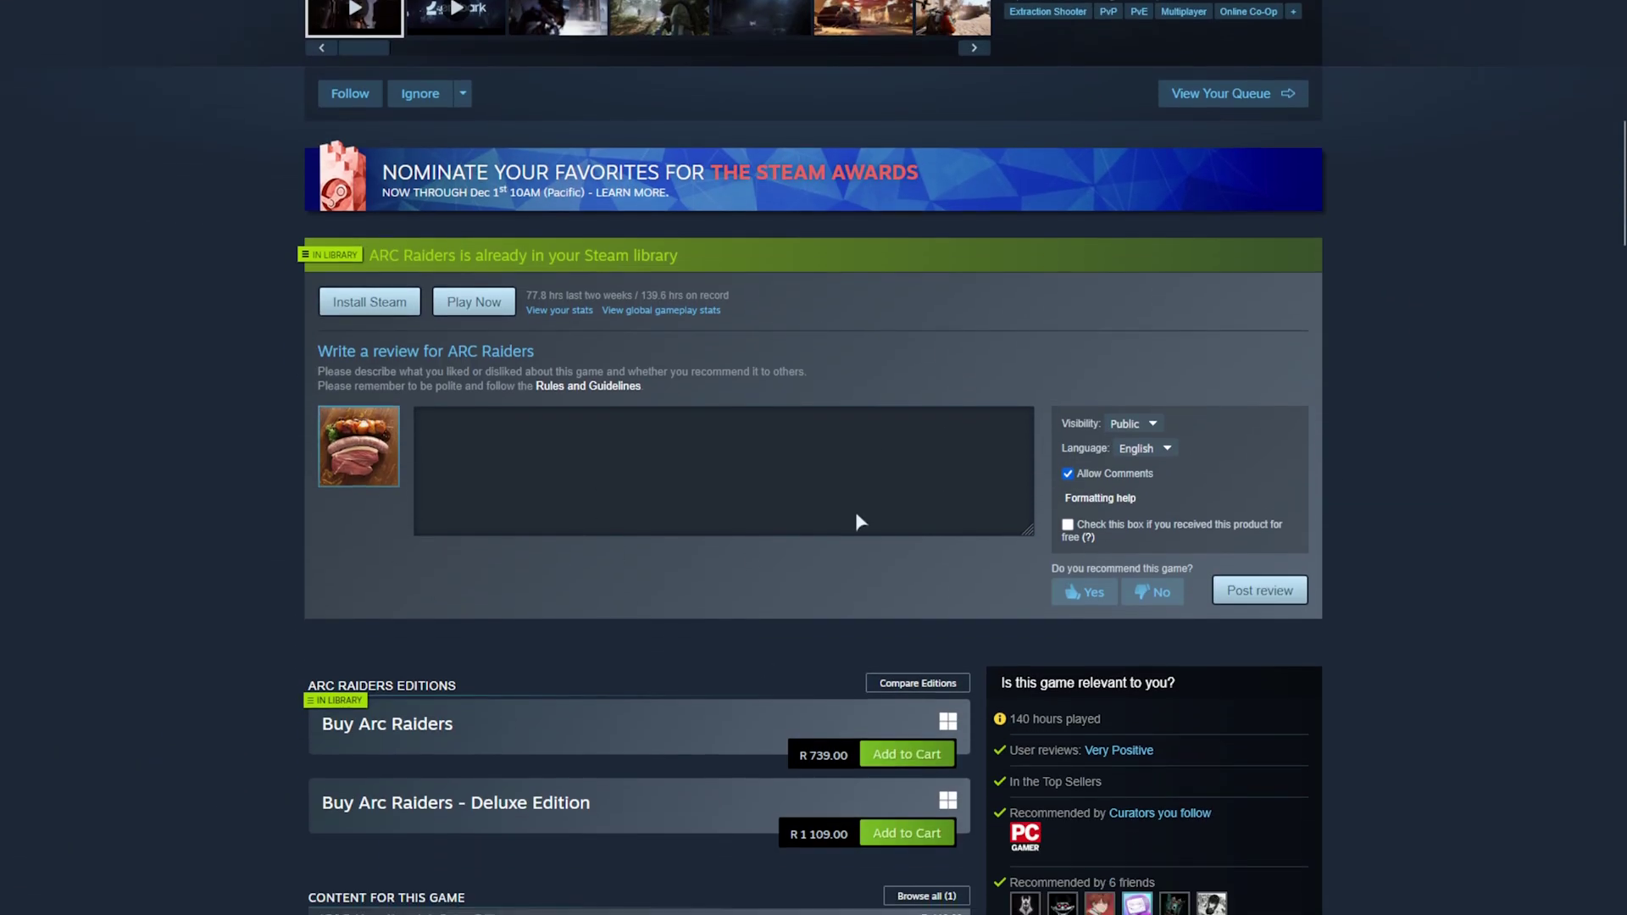
scroll(857, 515, "down", 1)
left_click(786, 410)
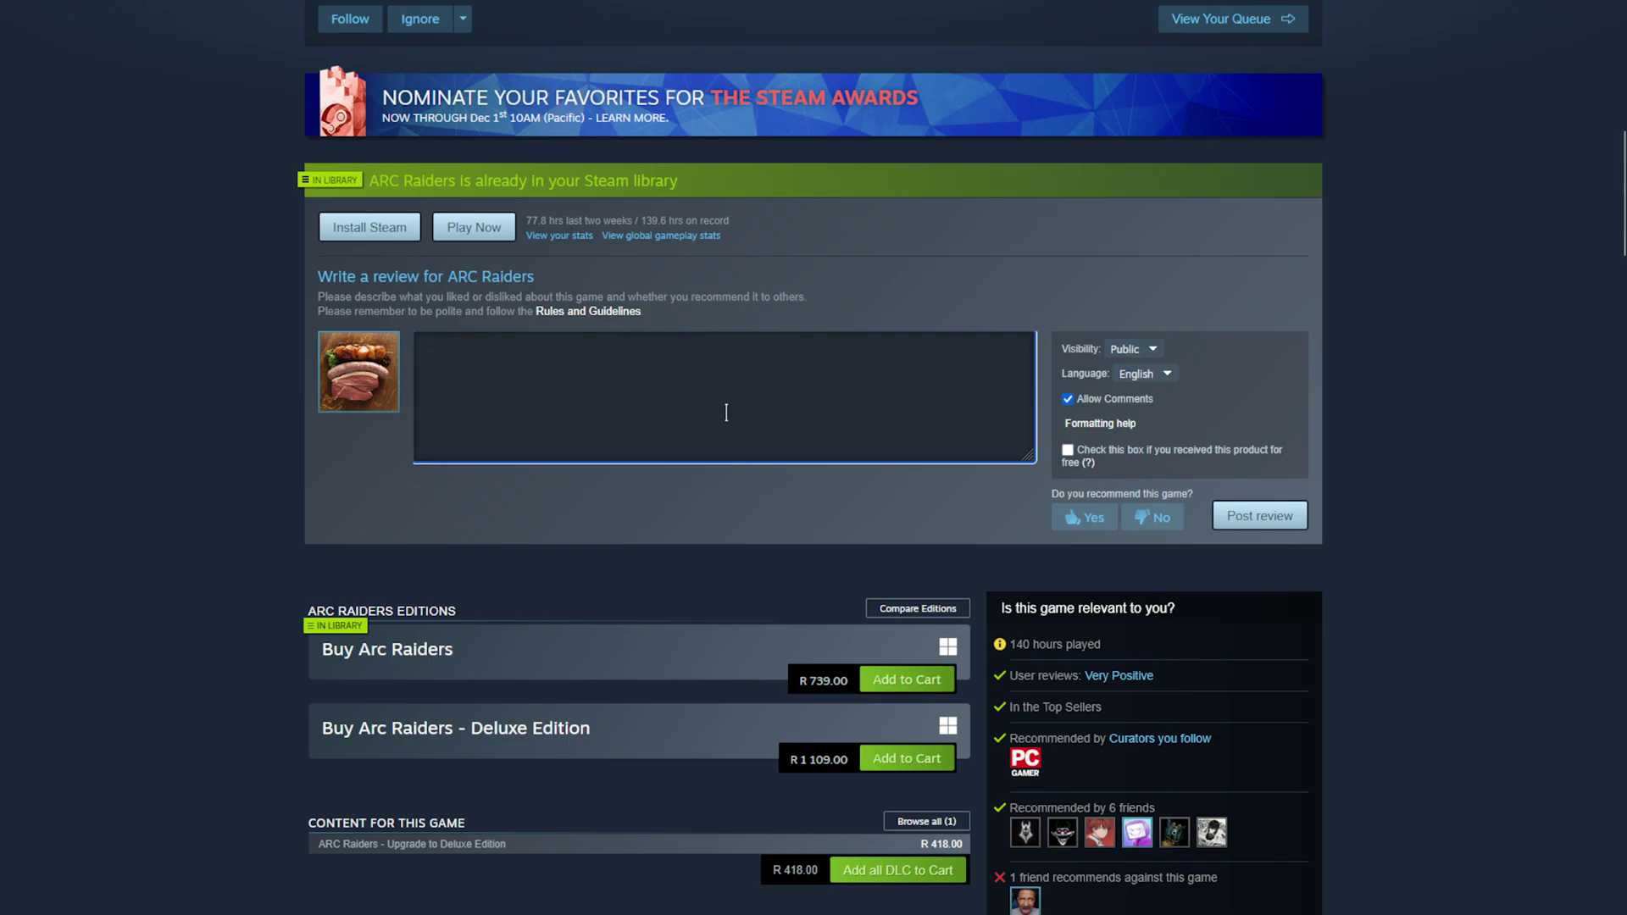
type("Now this is gaming")
left_click(1085, 517)
left_click(1260, 515)
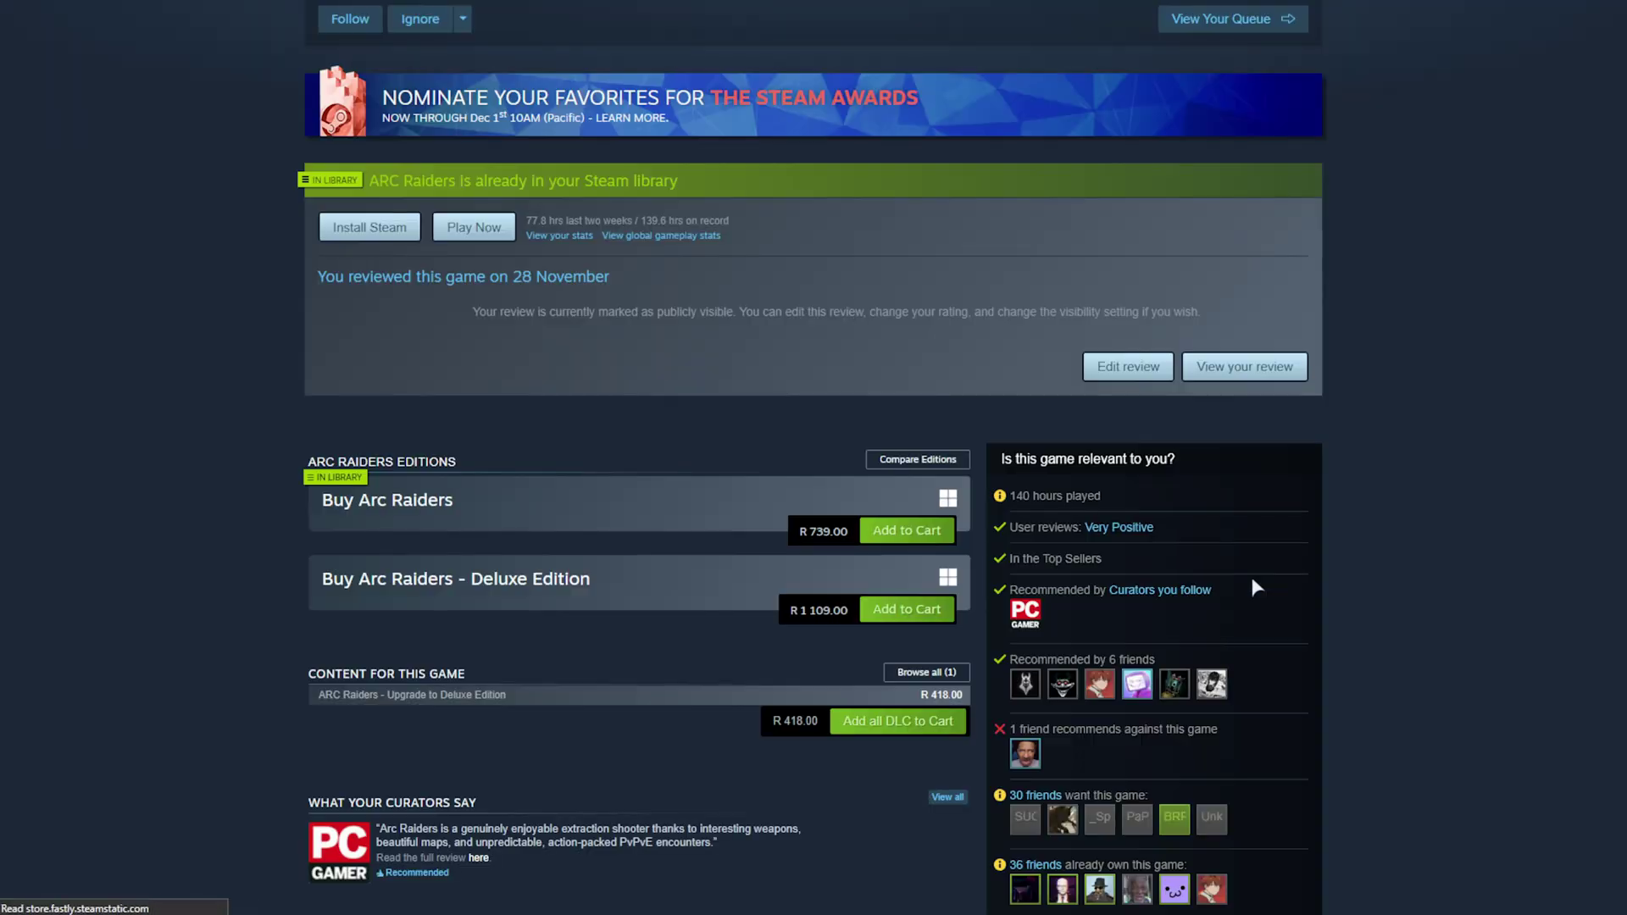
Return to the Steam Awards page and scroll to the four checked badge tasks
key("alt+Left")
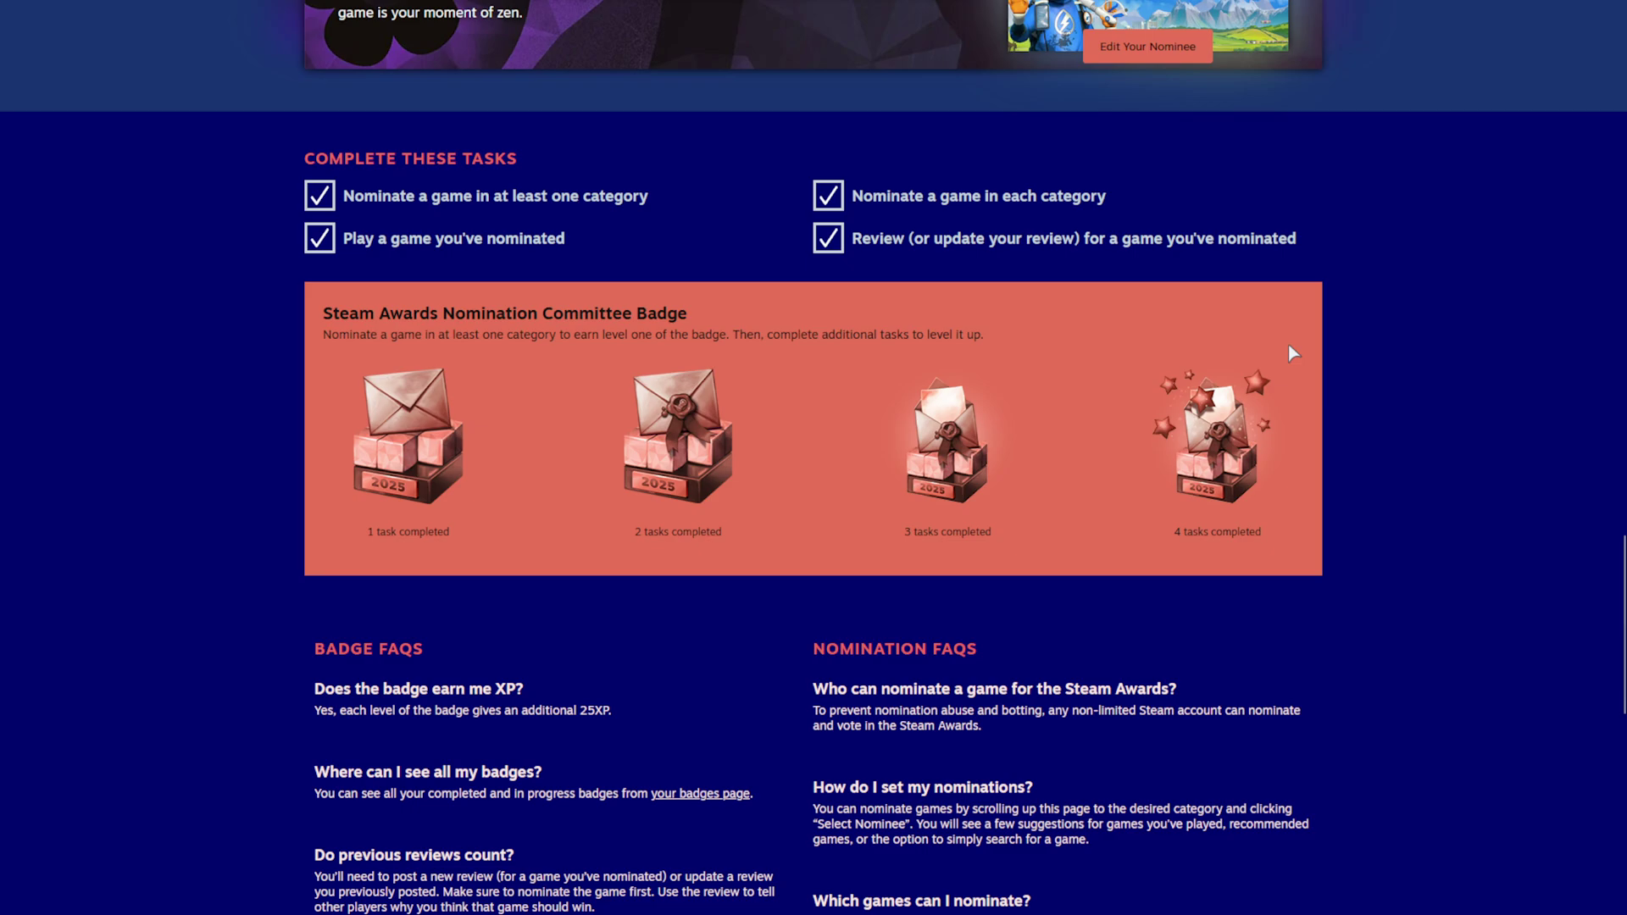
scroll(1290, 349, "down", 2)
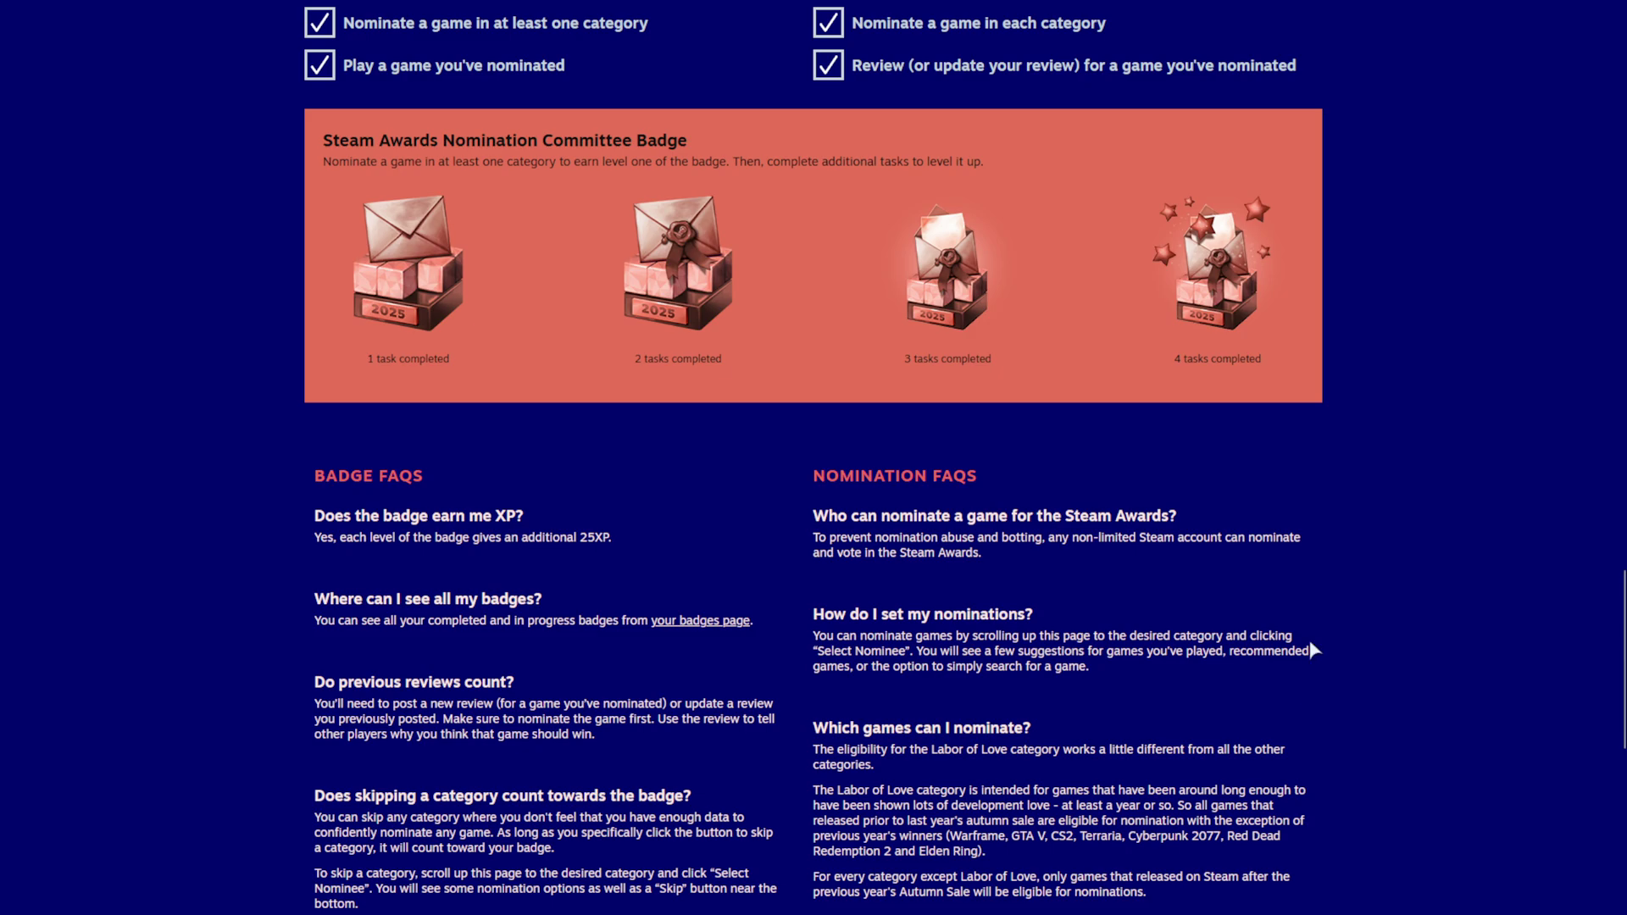
scroll(1253, 475, "down", 1)
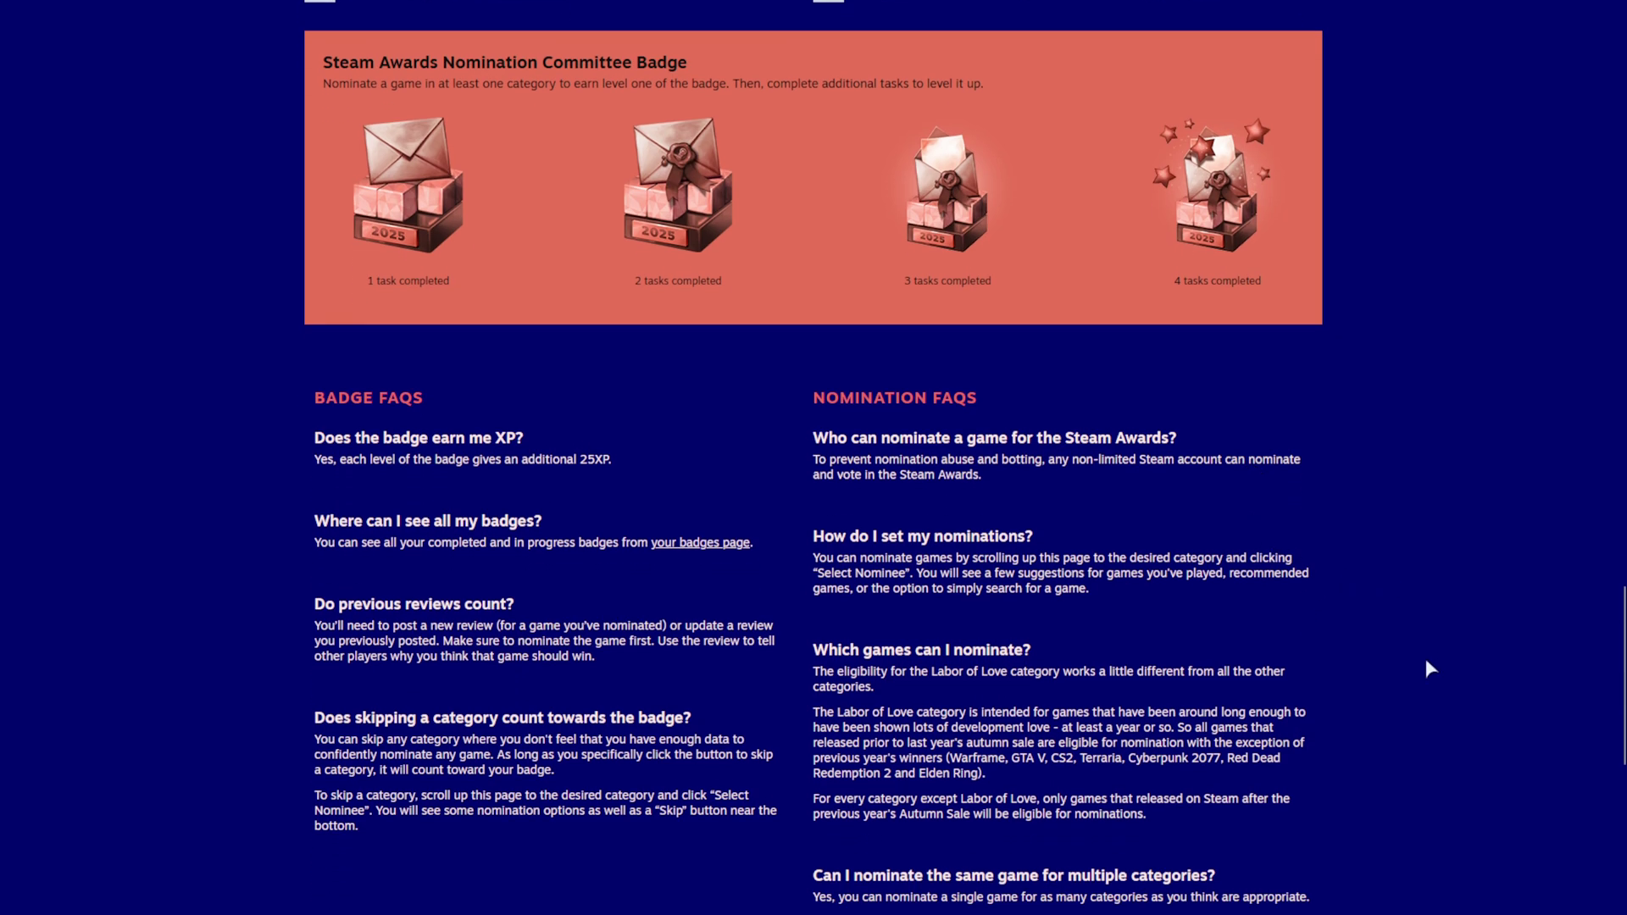
key("Home")
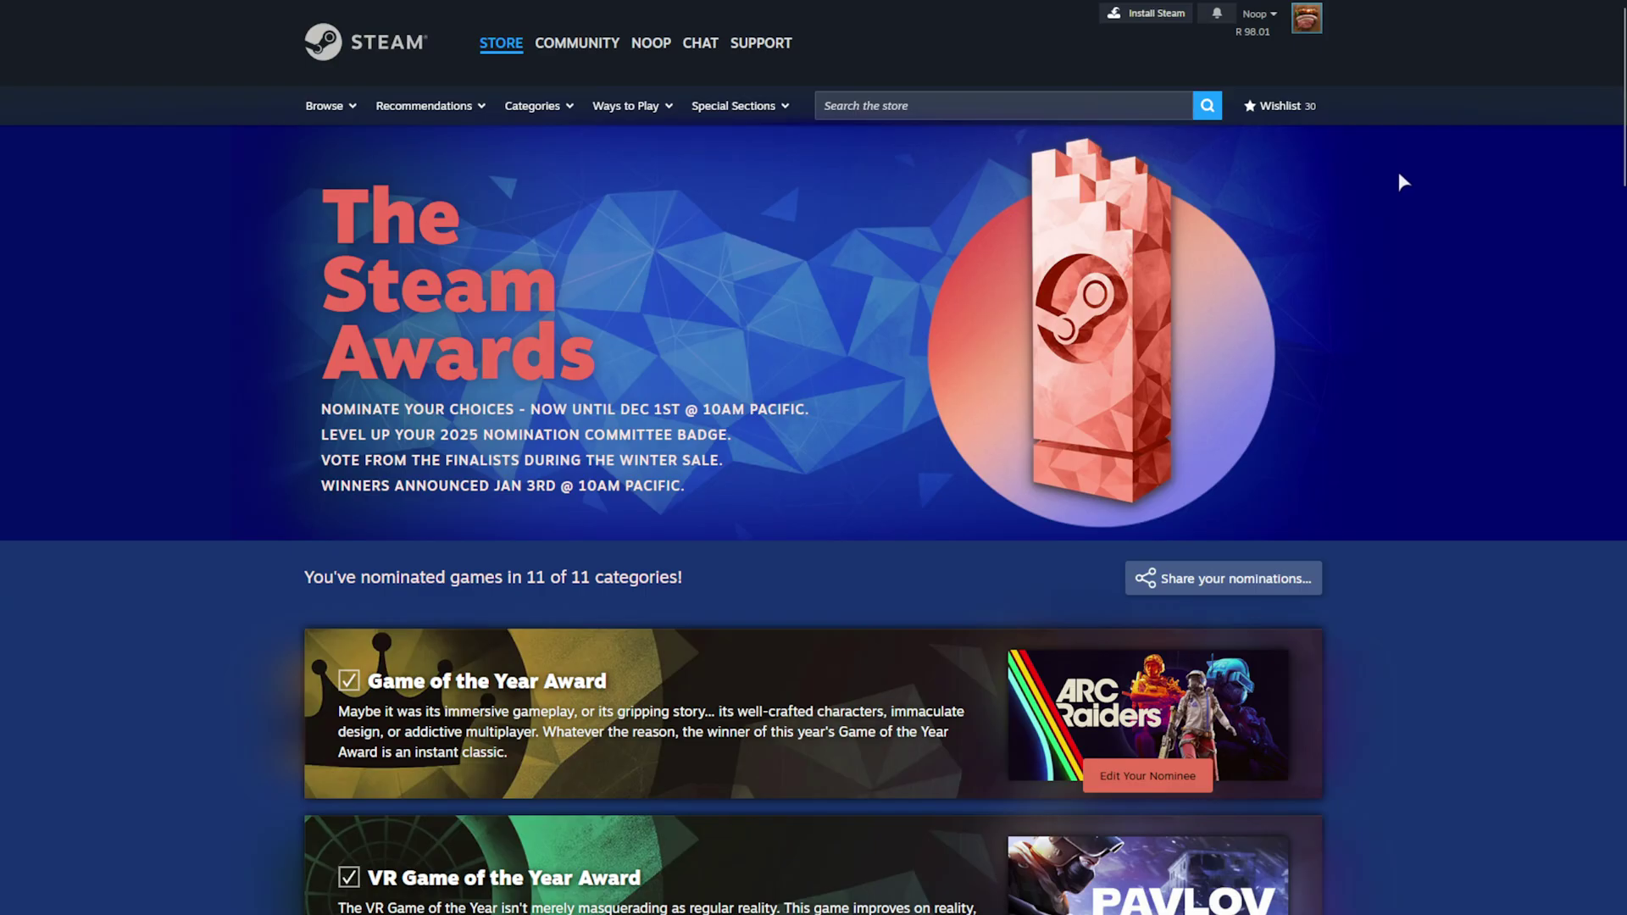